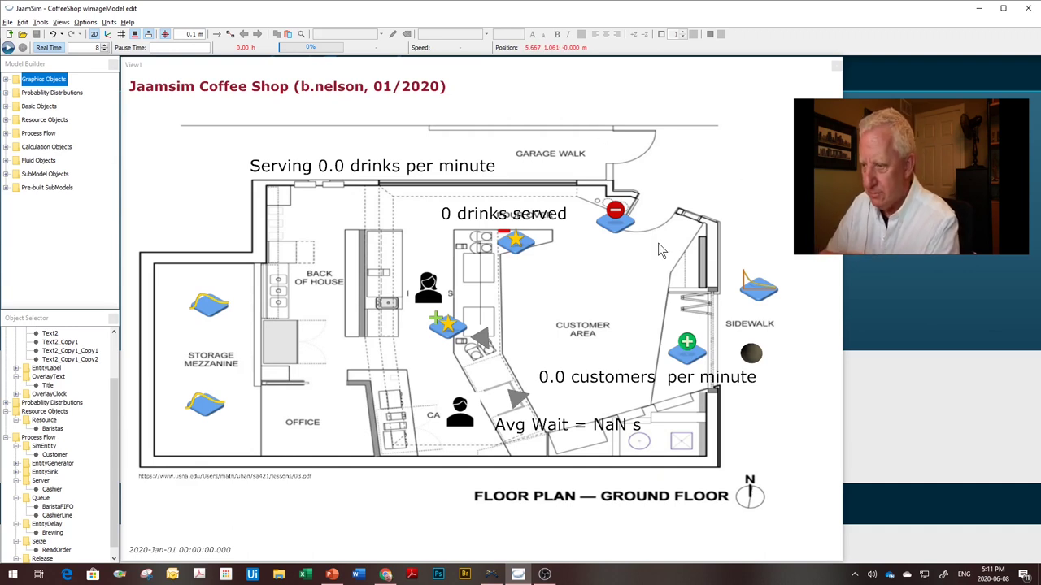
# Run the JaamSim coffee shop model to 22 drinks served, 2.1 per minute and an 18 s wait
pyautogui.press('space')
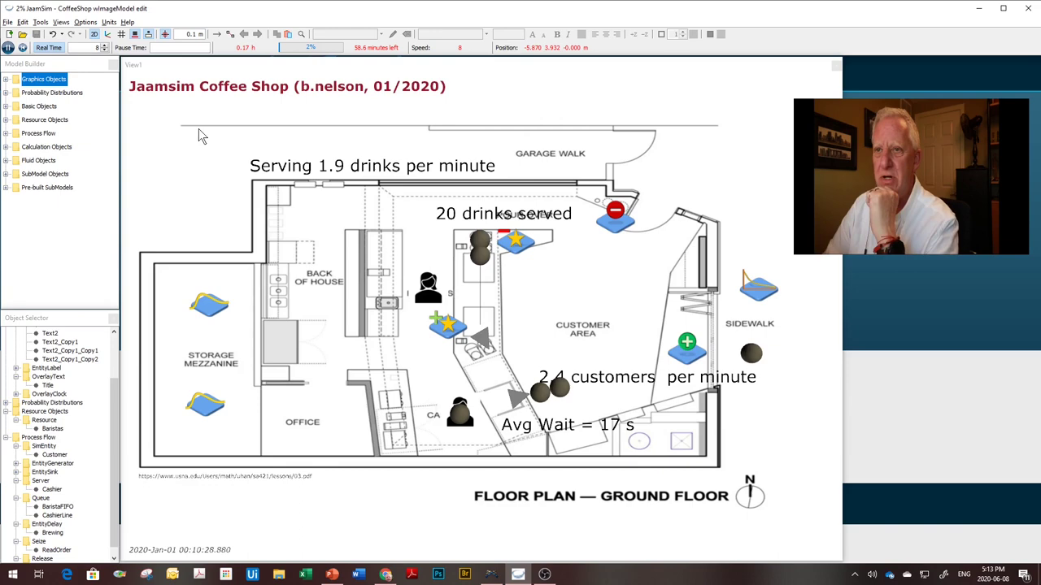
pyautogui.moveTo(384, 573)
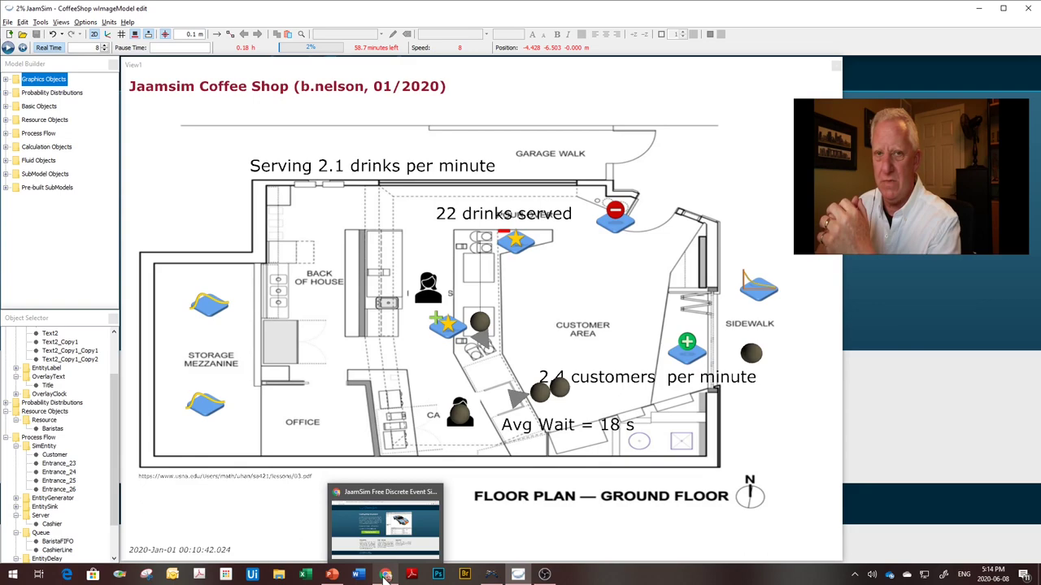
# View the flexsim.com homepage in Chrome, then switch to the empty FlexSim 2020 model
pyautogui.click(386, 575)
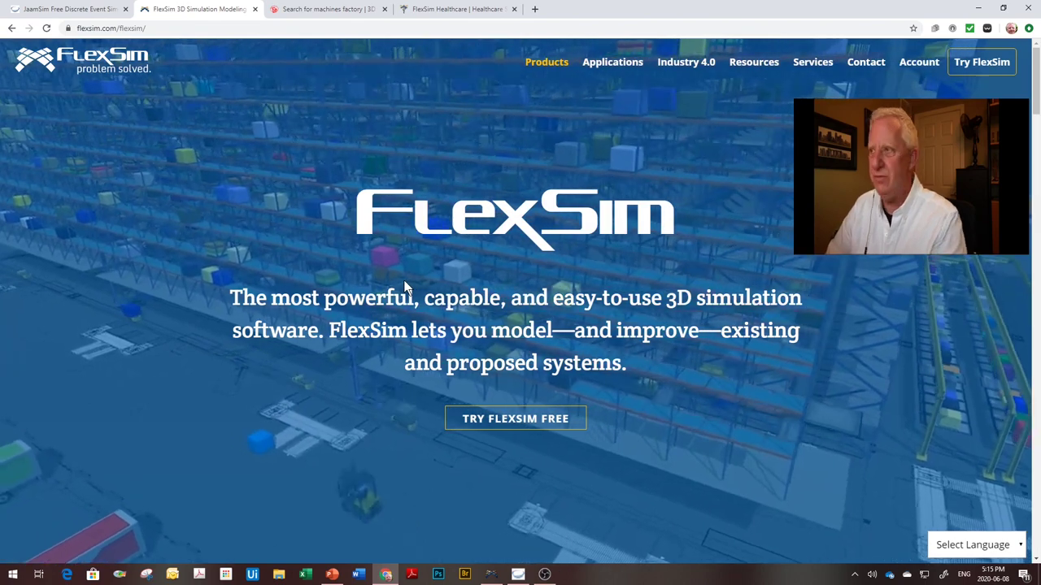
pyautogui.hotkey('alt', 'Tab')
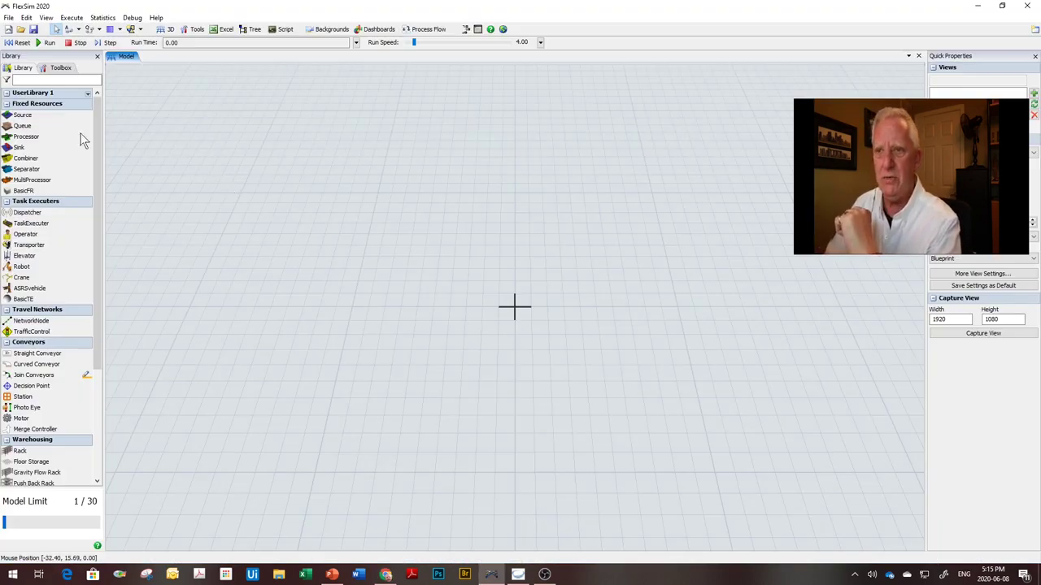
# Place Source1, Queue1, Processor1 and Sink1 on the model grid, then select Processor1
pyautogui.moveTo(21, 115); pyautogui.dragTo(250, 192)
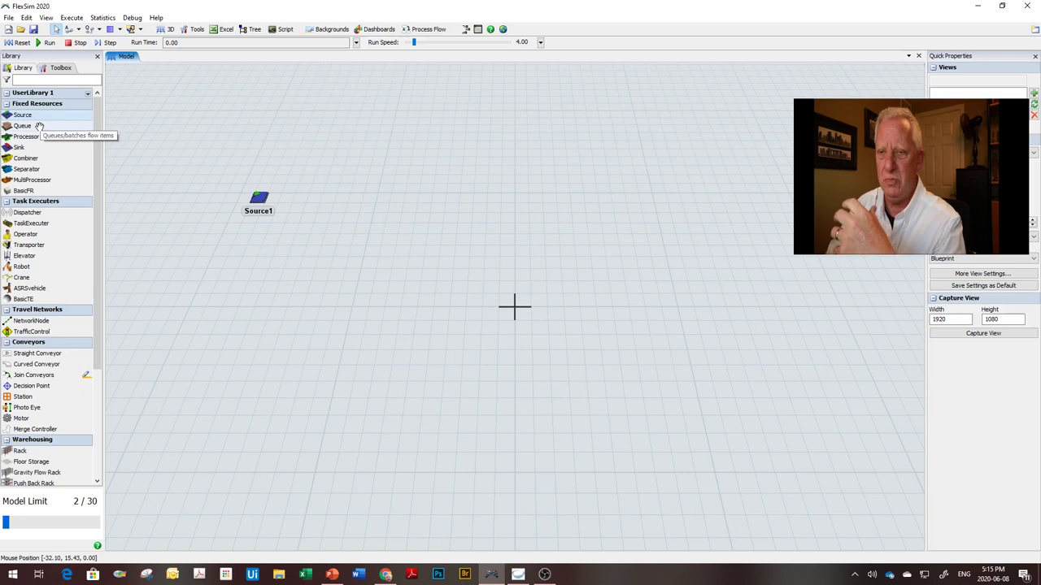
pyautogui.moveTo(39, 127); pyautogui.dragTo(119, 180)
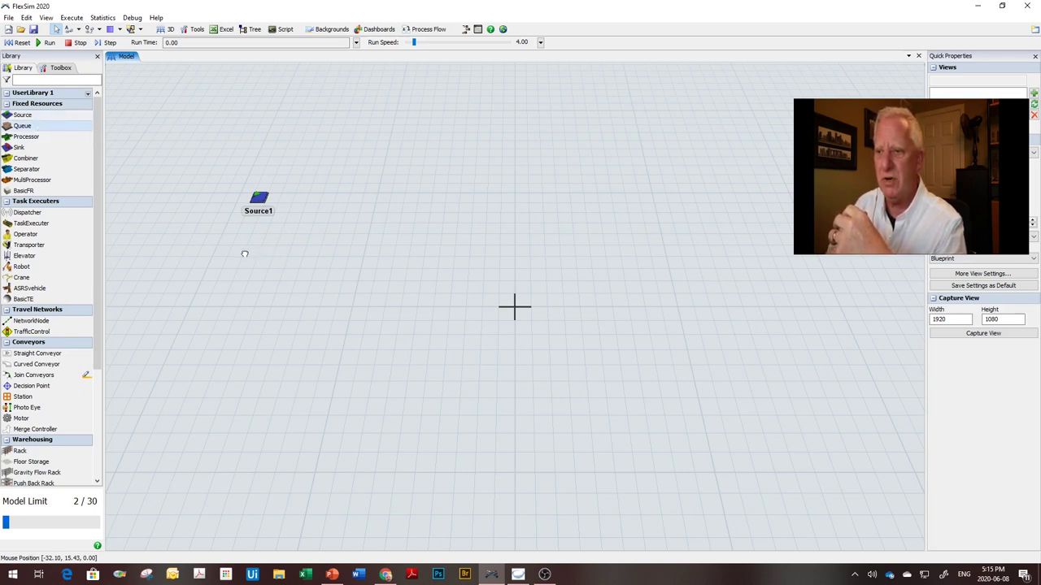
pyautogui.moveTo(244, 256); pyautogui.dragTo(248, 263)
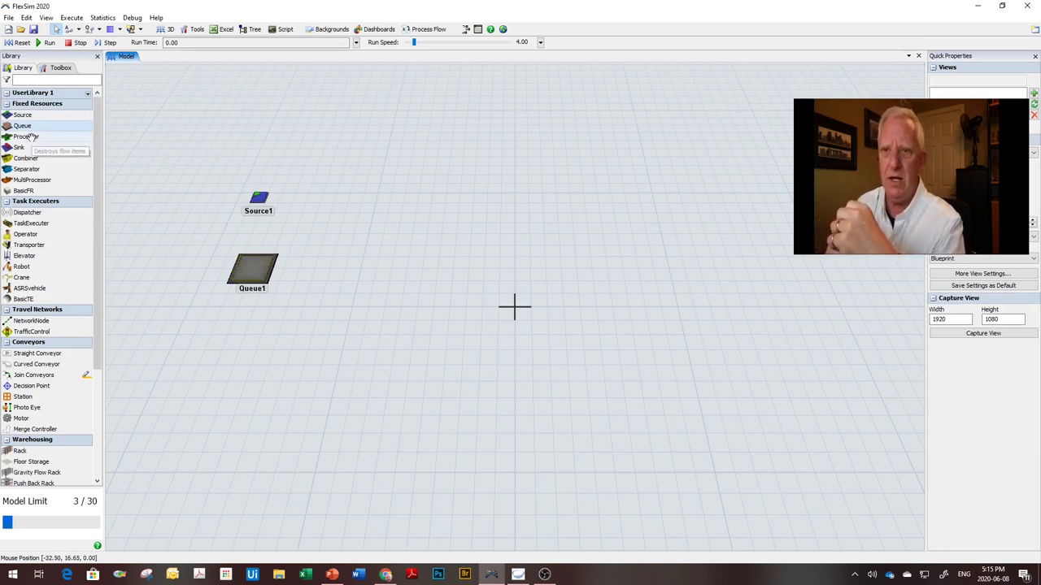
pyautogui.moveTo(29, 139); pyautogui.dragTo(364, 273)
pyautogui.click(343, 263)
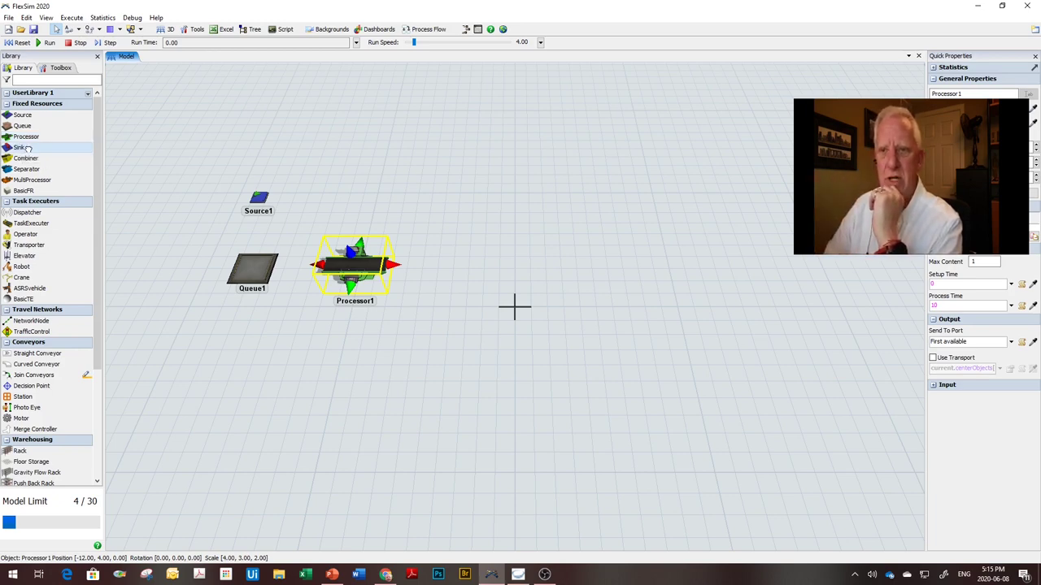
pyautogui.moveTo(433, 203); pyautogui.dragTo(434, 206)
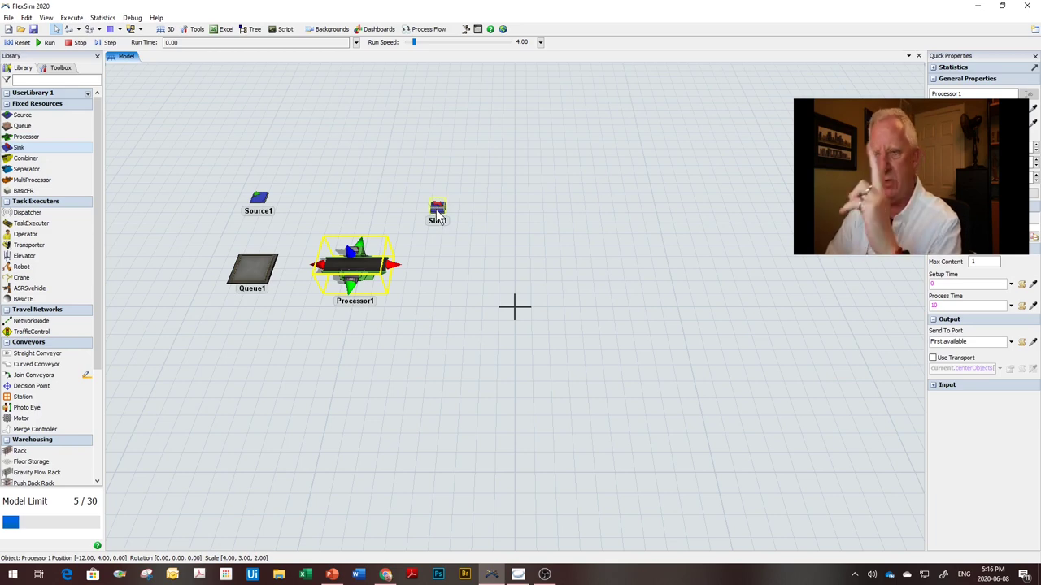
pyautogui.click(379, 385)
pyautogui.scroll(3, 380, 384)
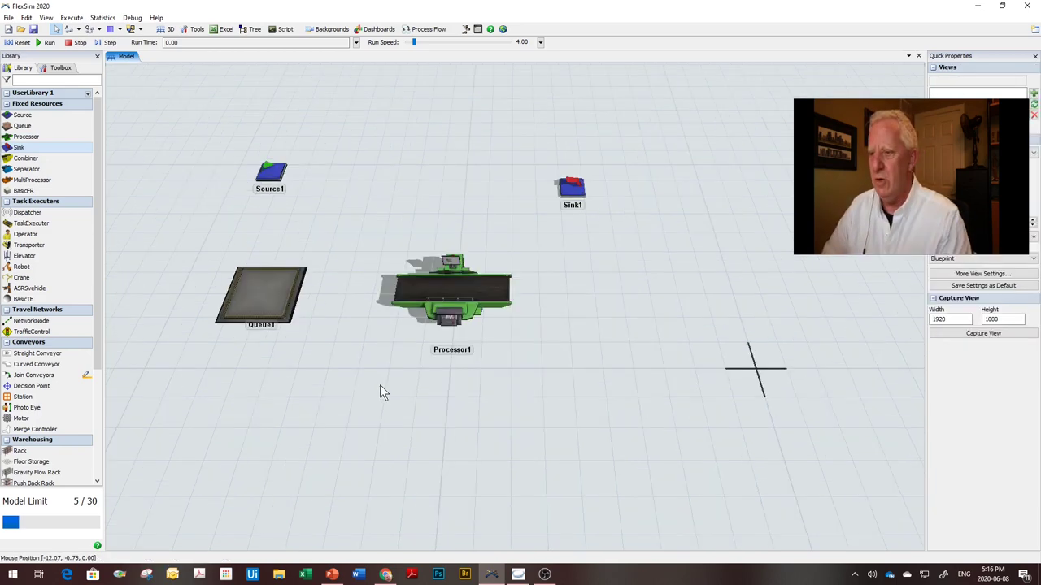
pyautogui.click(445, 291)
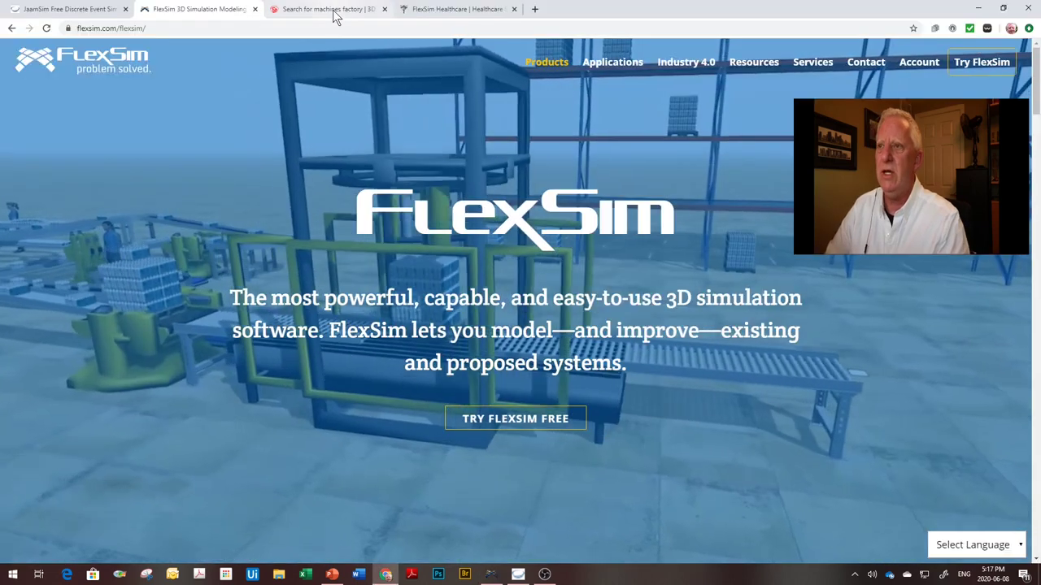
# Scroll through the 3D Warehouse 'machines factory' search results in Chrome
pyautogui.click(331, 9)
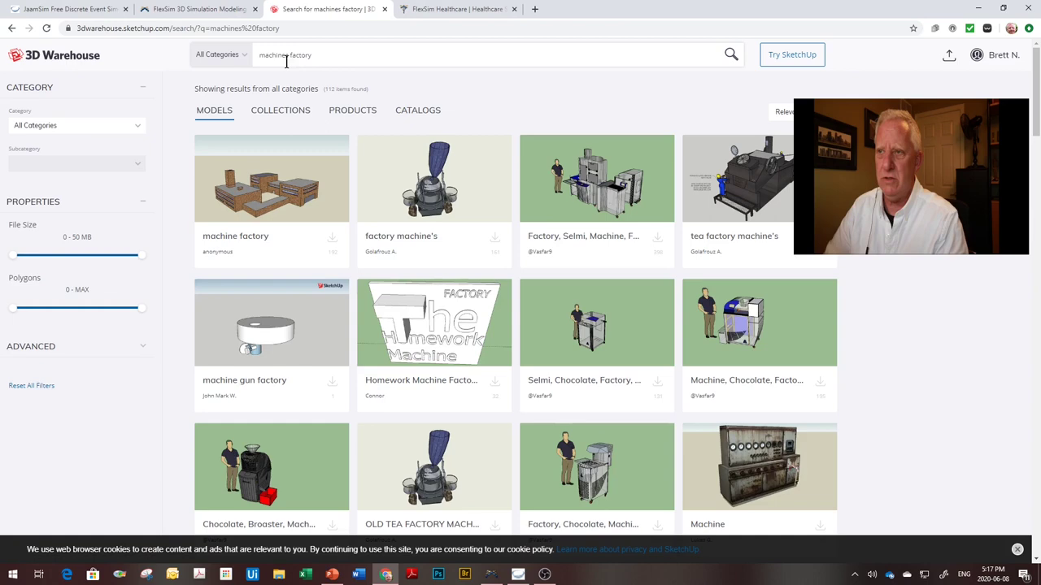
pyautogui.scroll(-5, 549, 252)
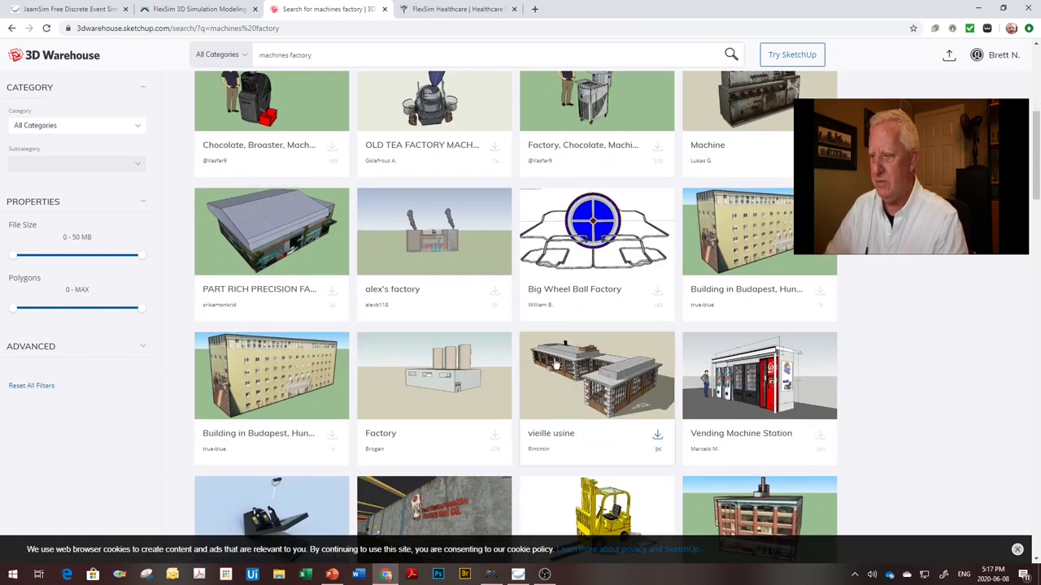
pyautogui.scroll(-1, 538, 368)
pyautogui.scroll(-3, 538, 367)
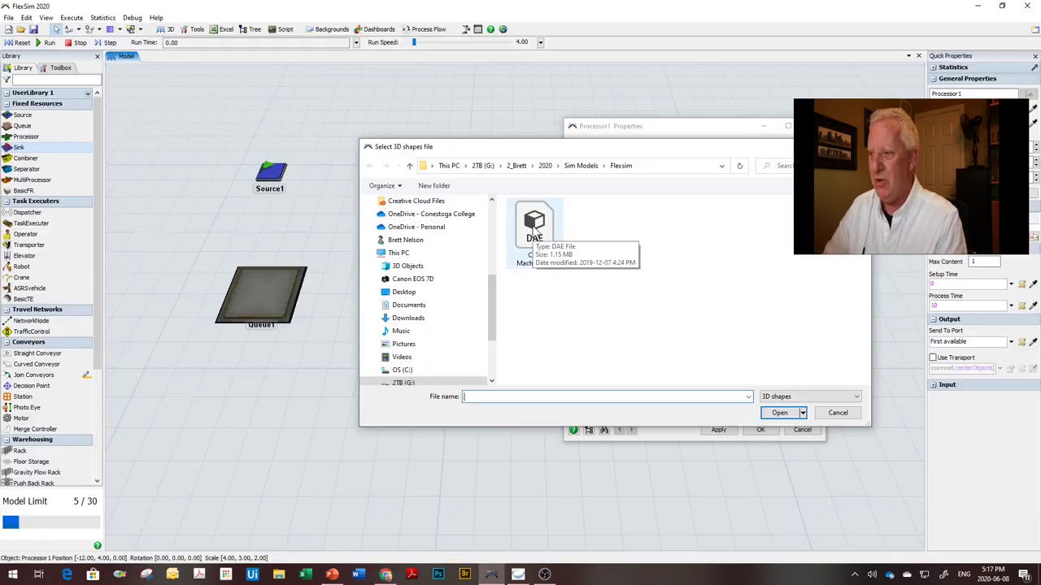
# Give Processor1 the CNC Machine.dae shape, setup time 4 and process time 20
pyautogui.click(534, 232)
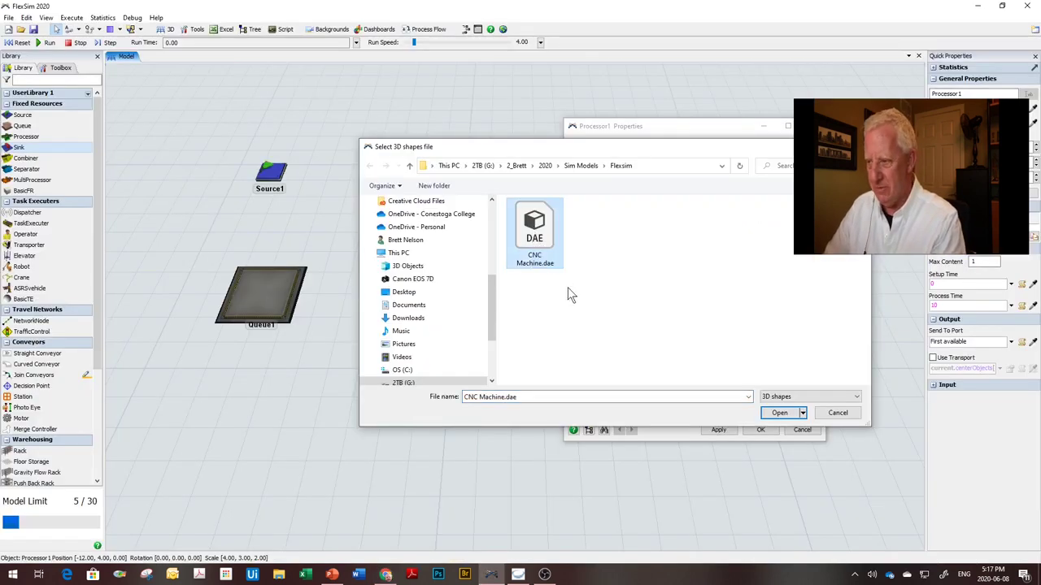
pyautogui.click(778, 414)
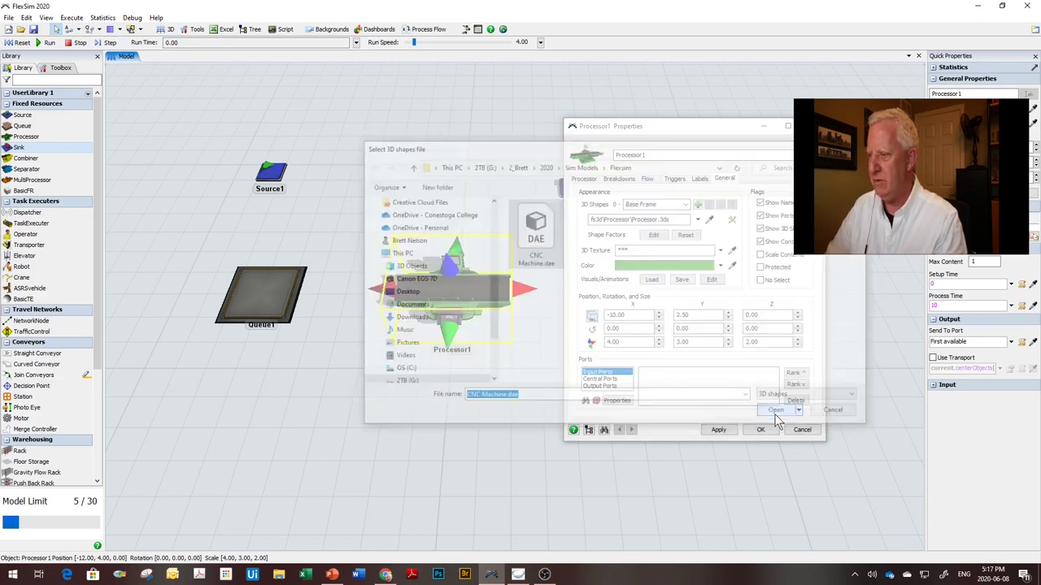
pyautogui.click(584, 180)
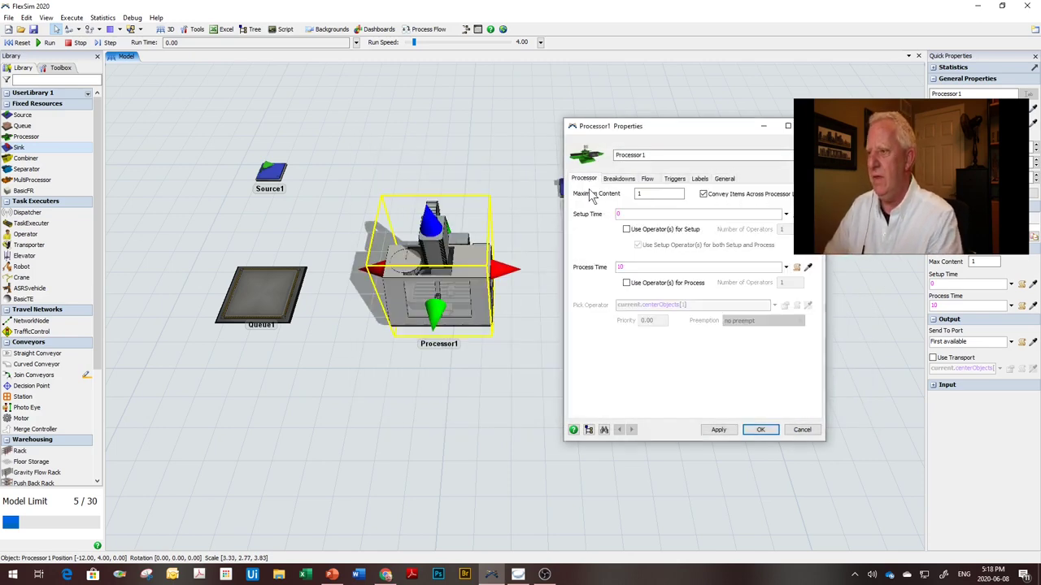
pyautogui.click(629, 213)
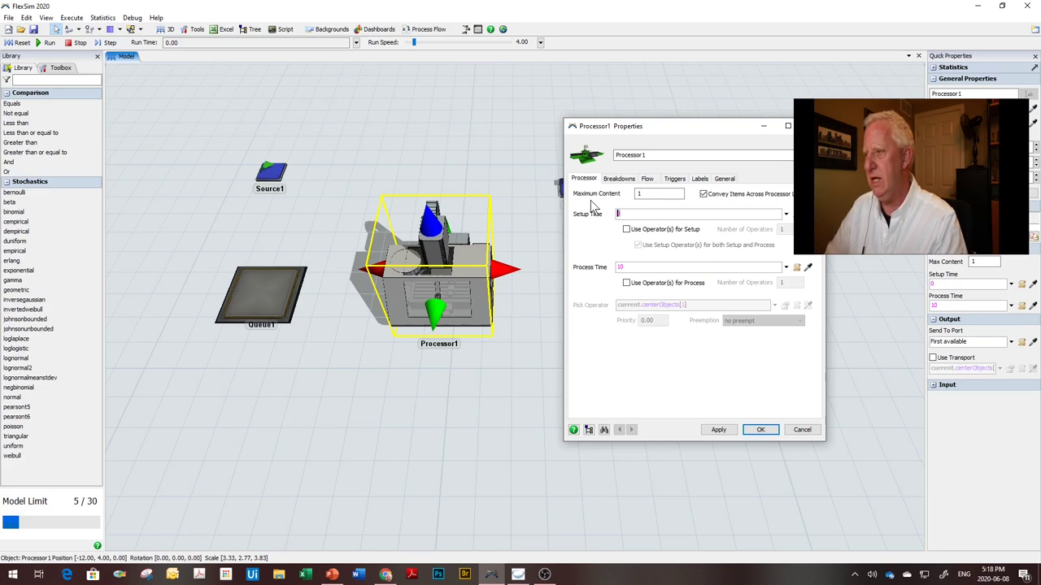
pyautogui.click(634, 267)
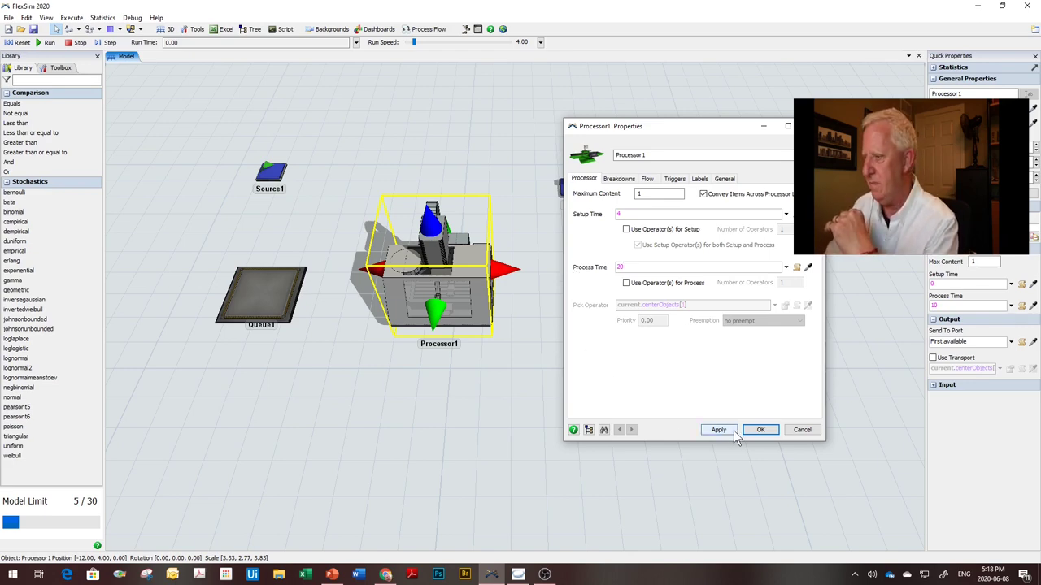
pyautogui.click(760, 429)
pyautogui.click(273, 177)
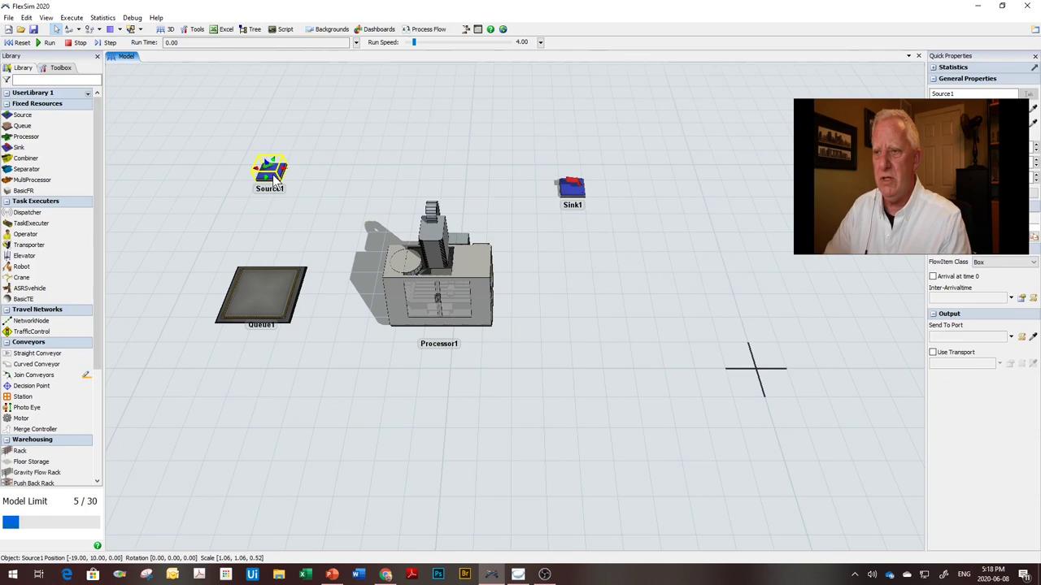
# Set Source1's FlowItem Class to Cylinder and review its exponential(0, 10) inter-arrival options
pyautogui.doubleClick(277, 180)
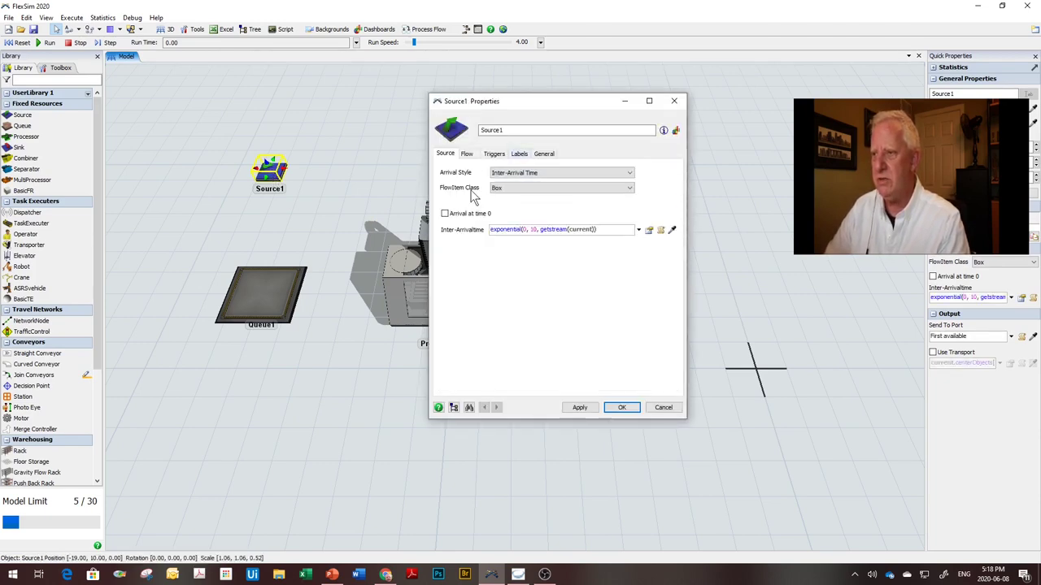
pyautogui.click(517, 189)
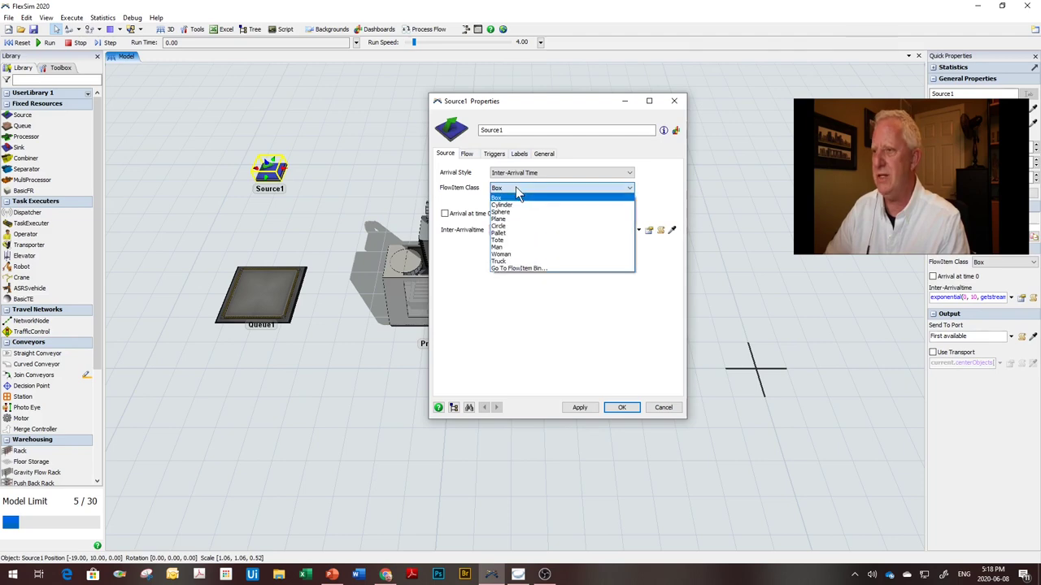
pyautogui.click(507, 205)
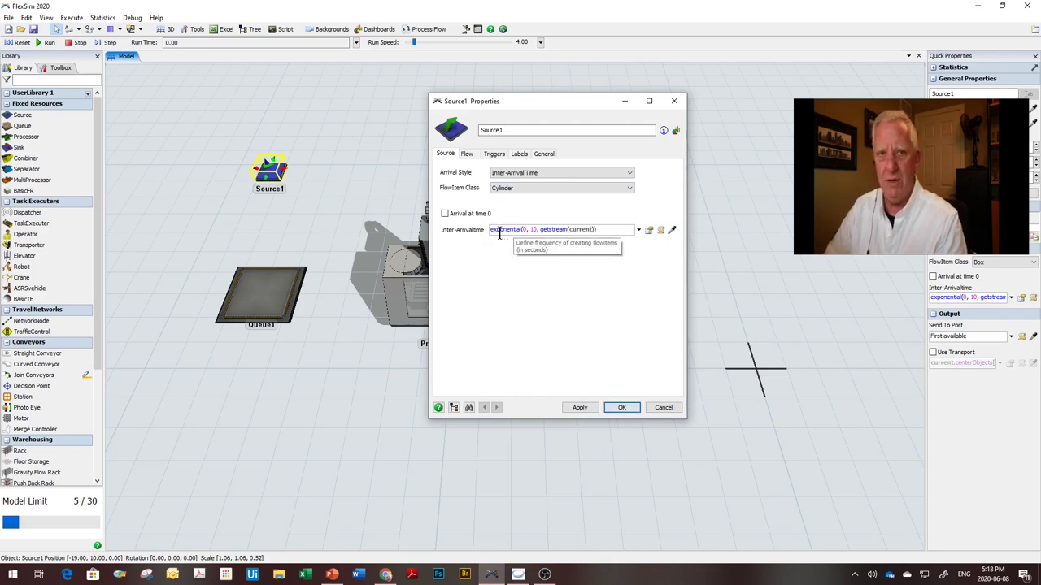
pyautogui.click(638, 231)
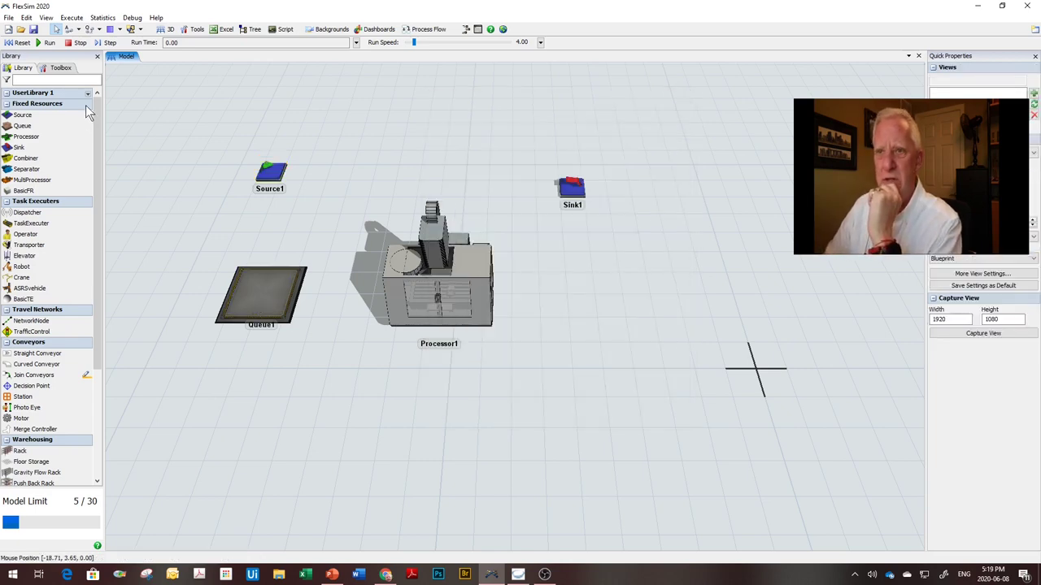
# Connect Source1 to Queue1, Queue1 to Processor1, and Processor1 to Sink1
pyautogui.click(71, 31)
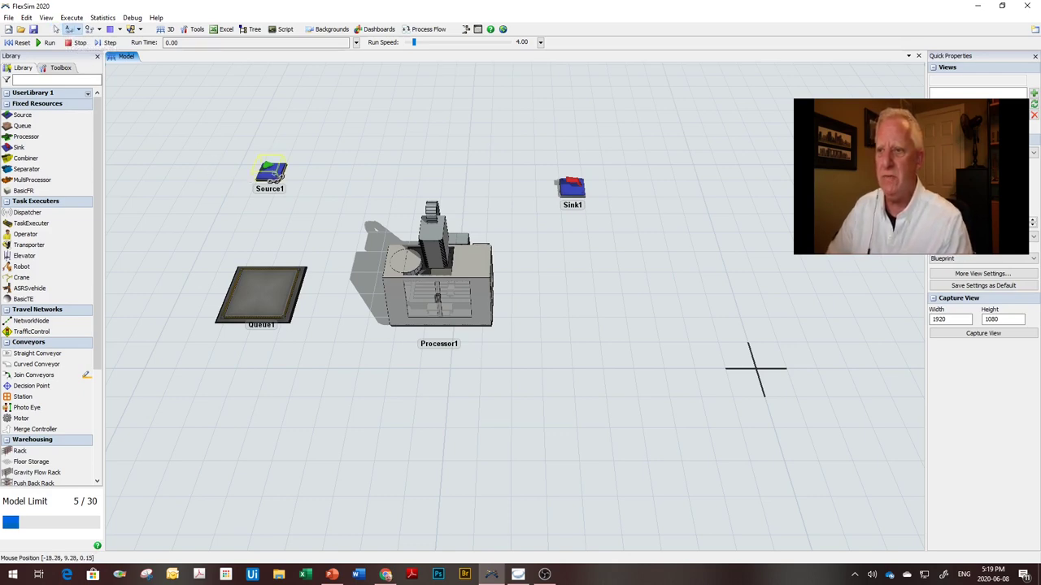
pyautogui.click(273, 174)
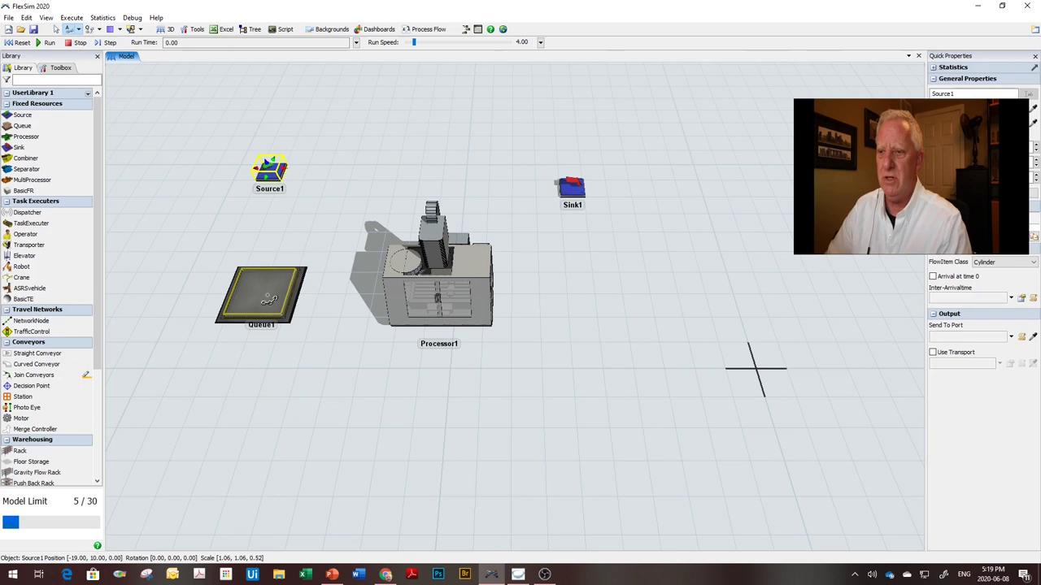
pyautogui.click(267, 294)
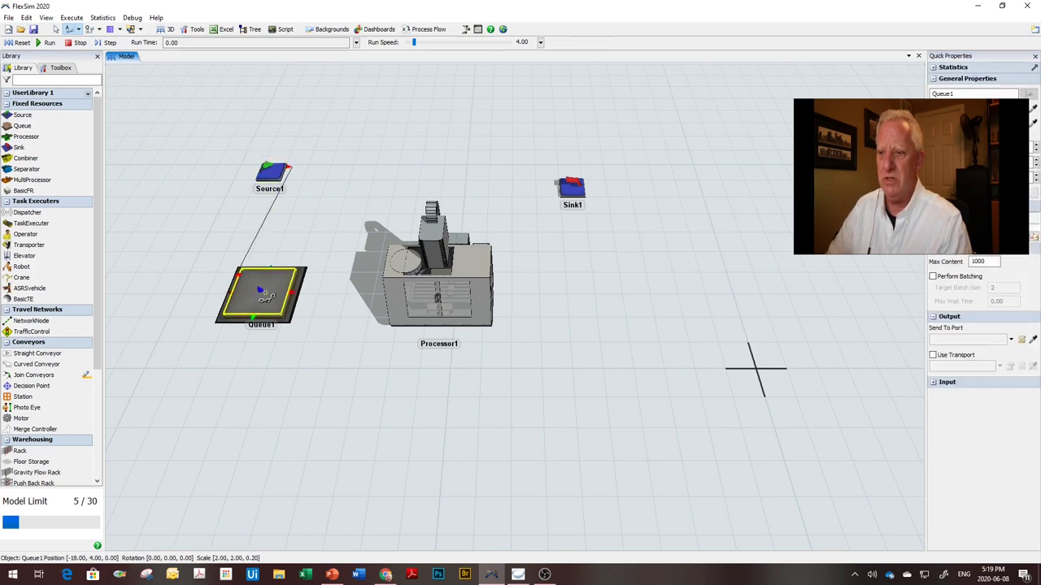
pyautogui.click(419, 295)
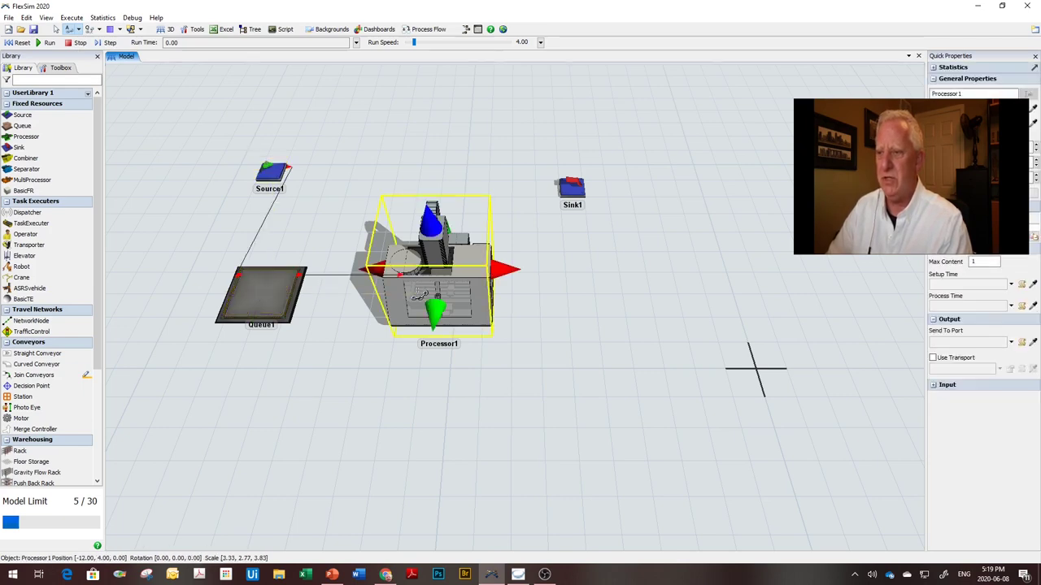
pyautogui.click(573, 188)
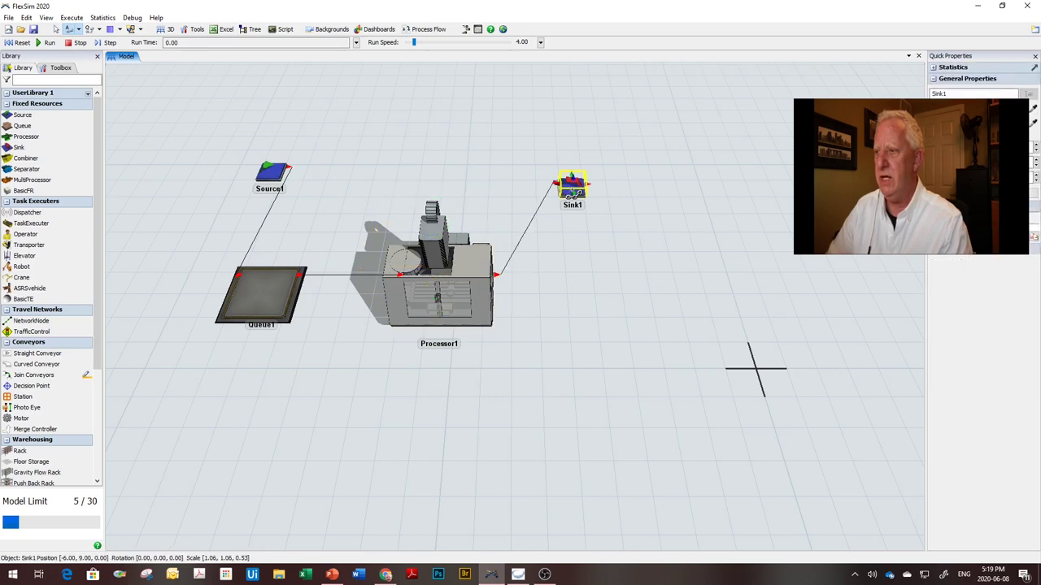
pyautogui.click(57, 30)
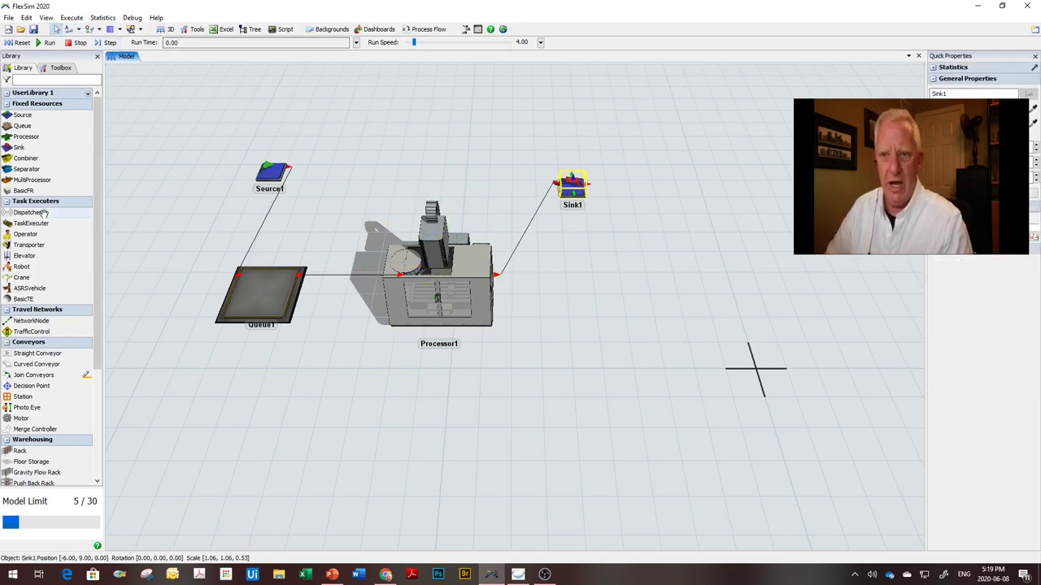
# Add Operator1 below Processor1 and open Processor1's properties
pyautogui.click(415, 393)
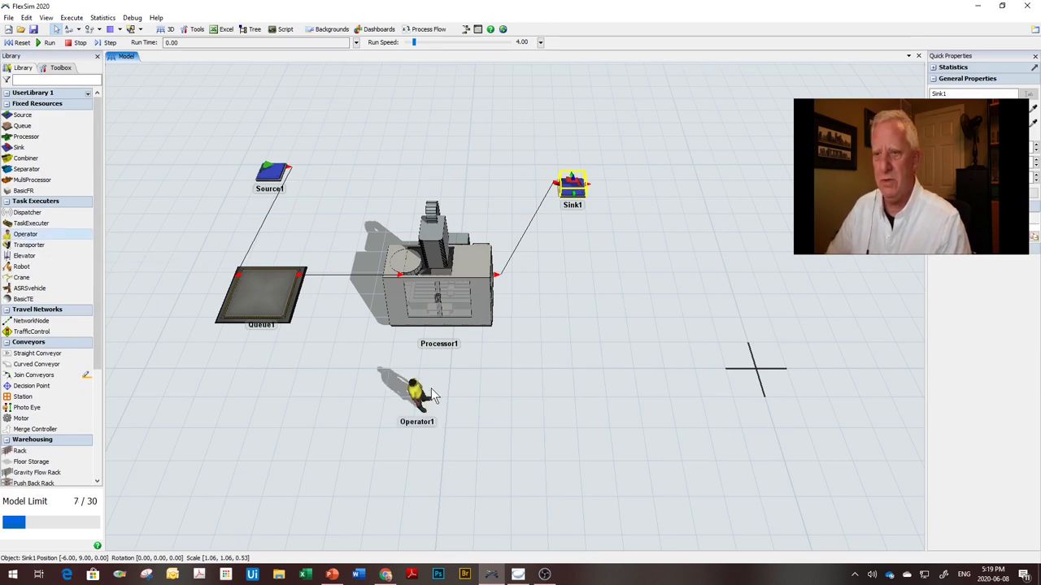
pyautogui.click(421, 300)
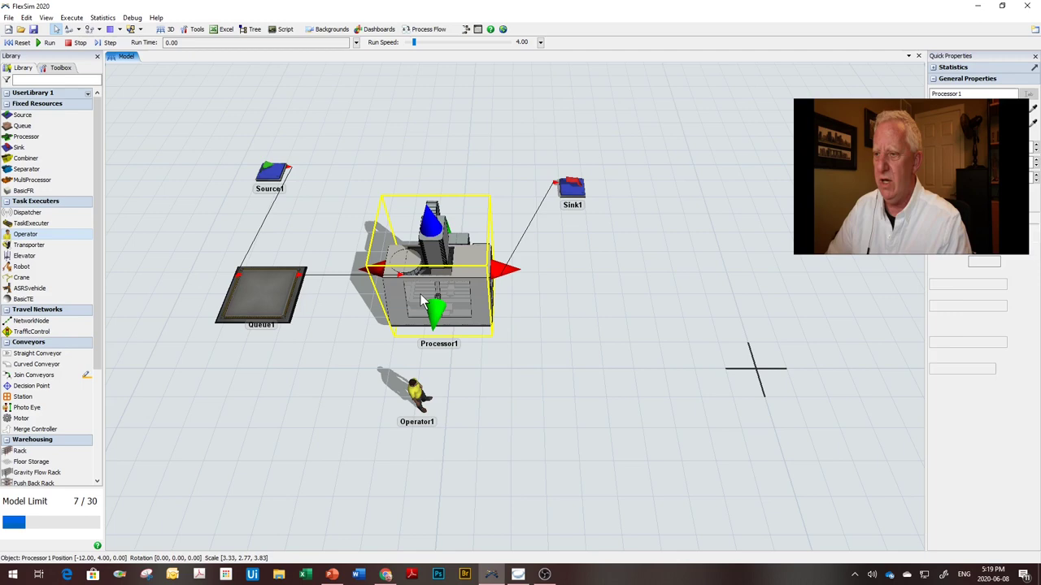
pyautogui.doubleClick(421, 301)
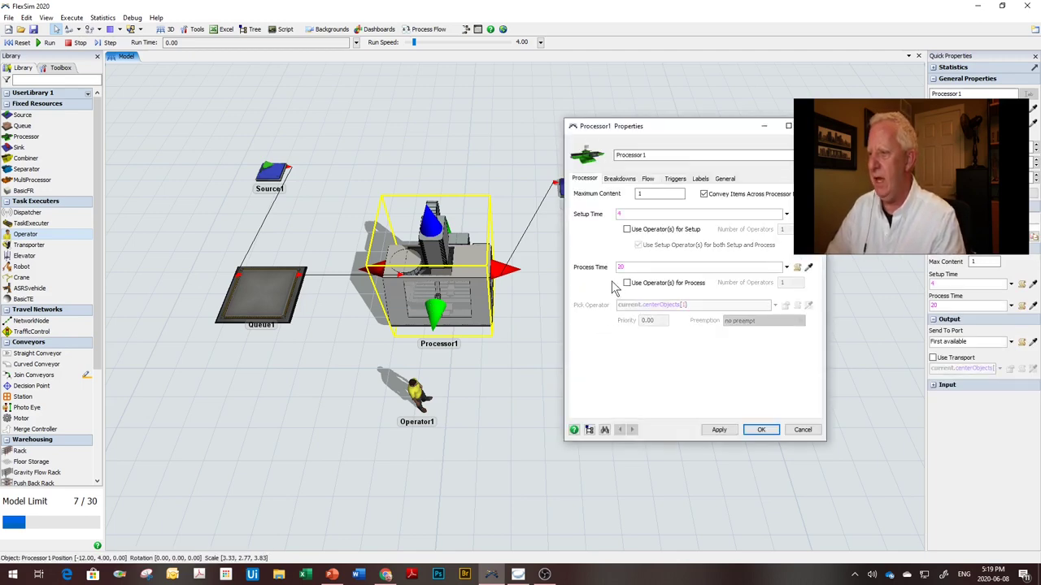
# Tick 'Use Operator(s) for Setup' on Processor1 and close its properties
pyautogui.click(627, 230)
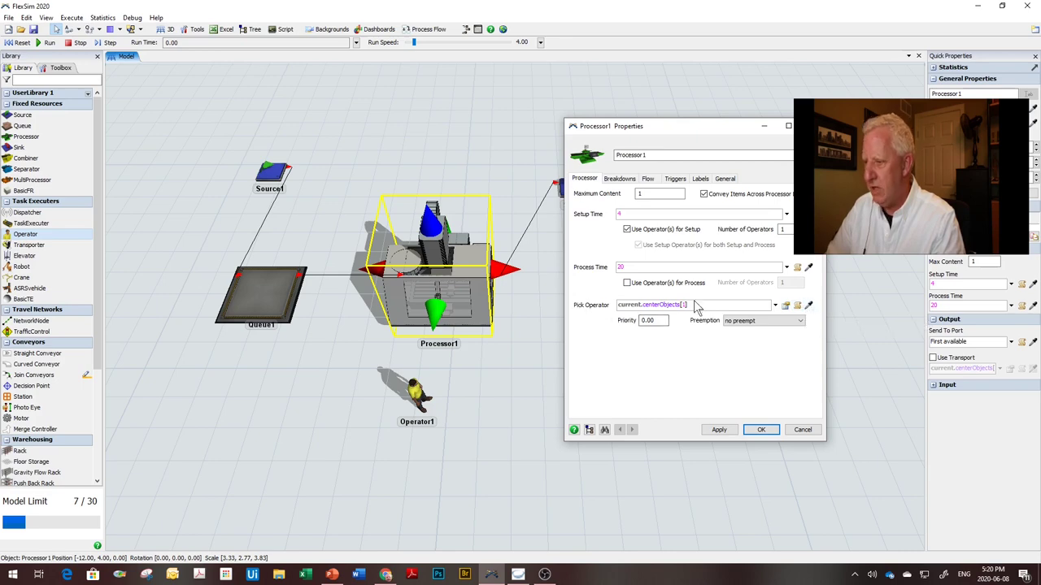
pyautogui.click(808, 305)
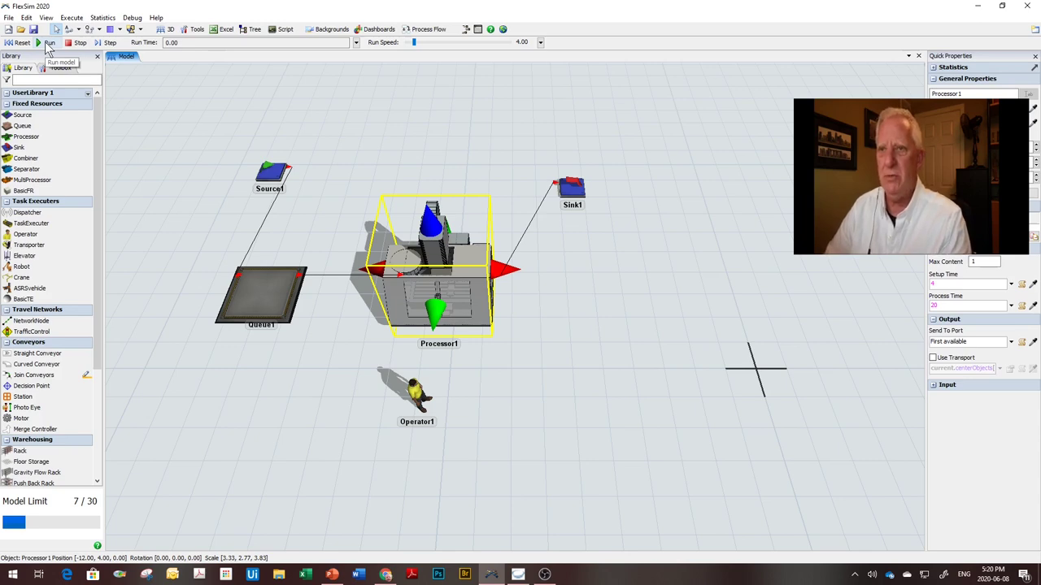
# Run the model, tilt the view lower, and select Processor1 to see its statistics
pyautogui.click(46, 46)
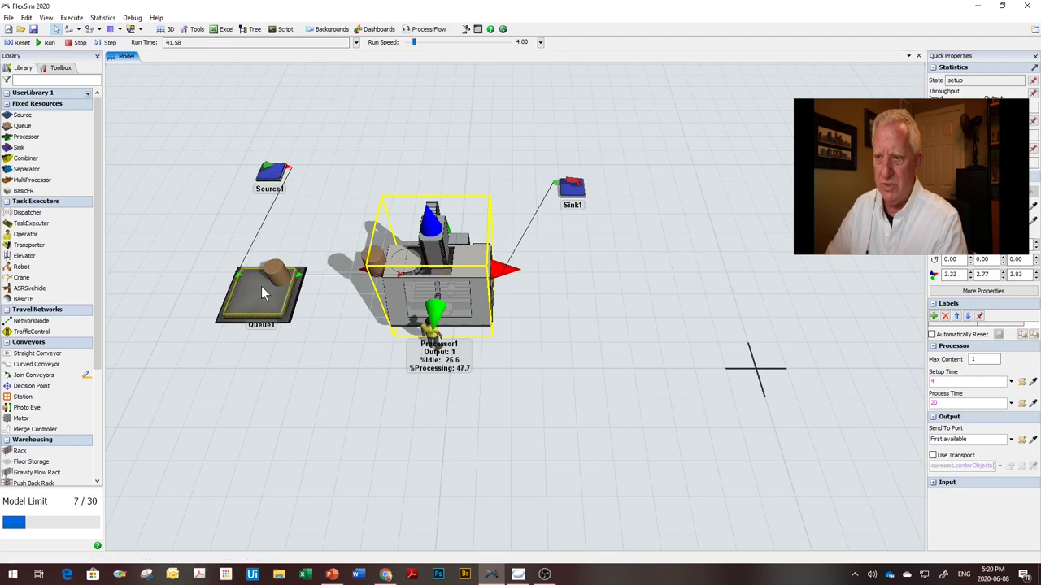
pyautogui.click(304, 392)
pyautogui.moveTo(306, 383); pyautogui.dragTo(332, 373, button='right')
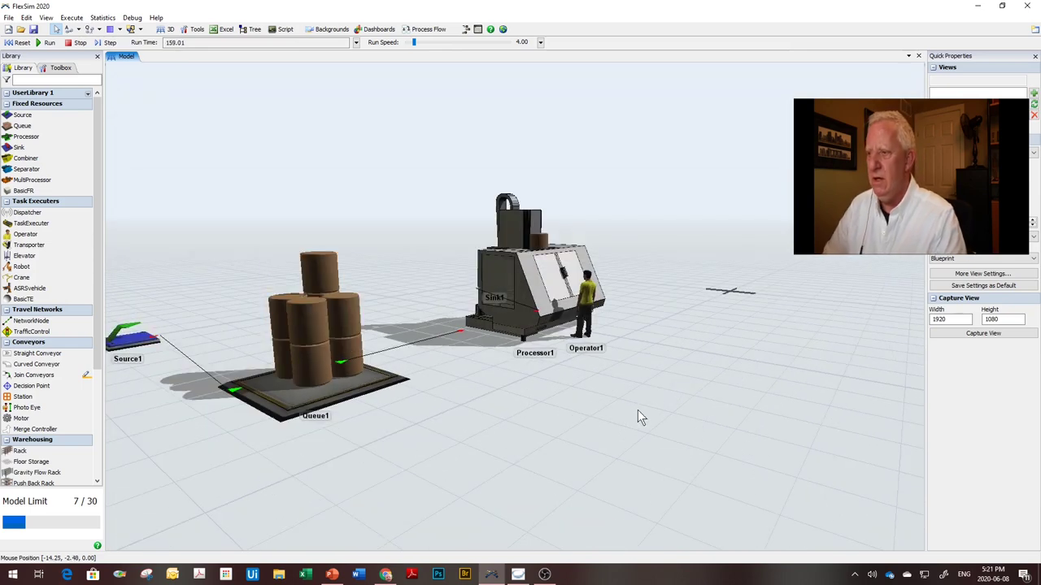
pyautogui.click(527, 279)
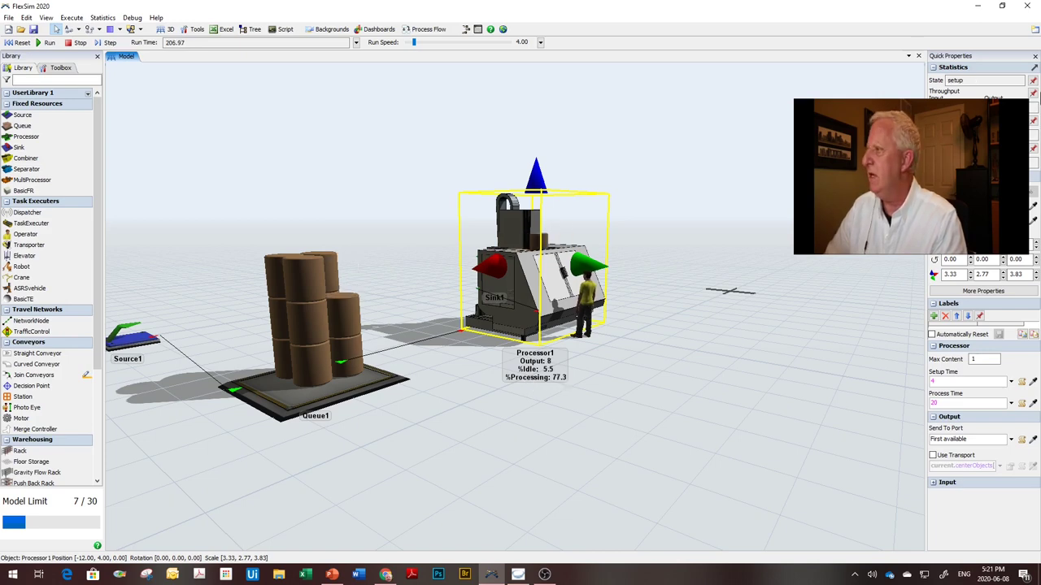
# Pop Processor1's statistics into a floating window below it, then stop and reset to time 0
pyautogui.click(1033, 67)
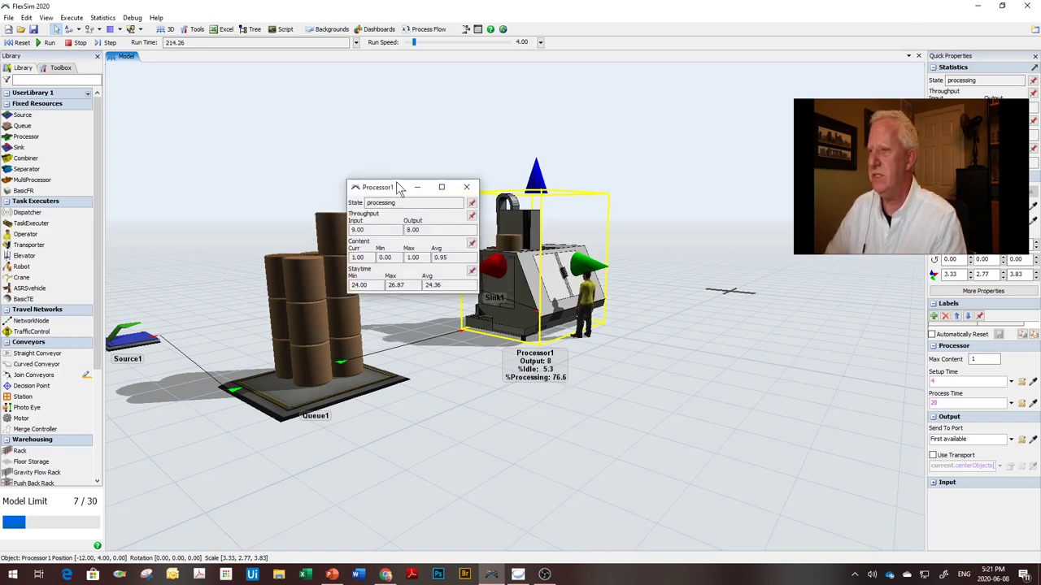
pyautogui.moveTo(396, 195); pyautogui.dragTo(487, 405)
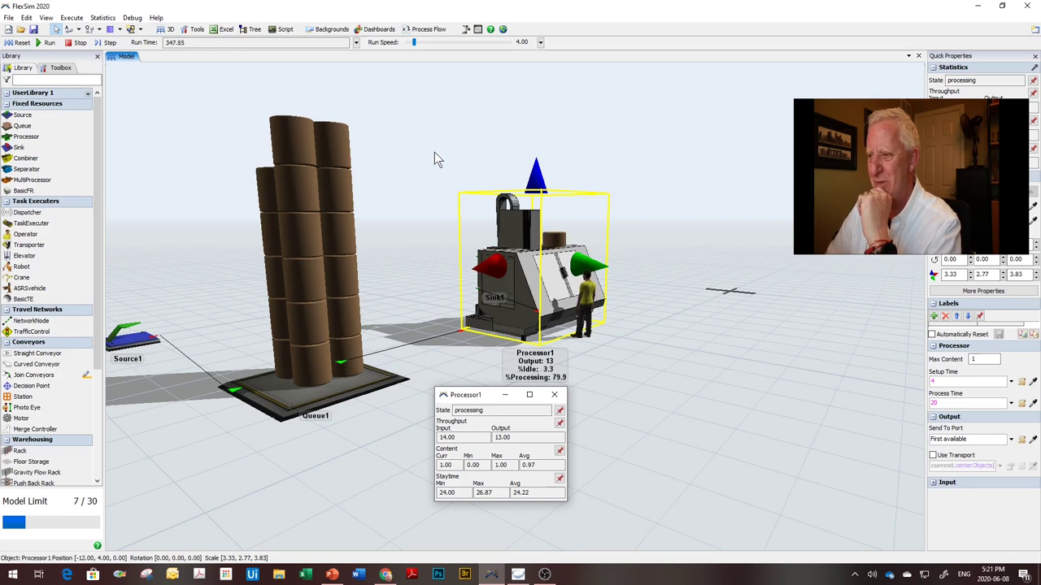
pyautogui.click(71, 45)
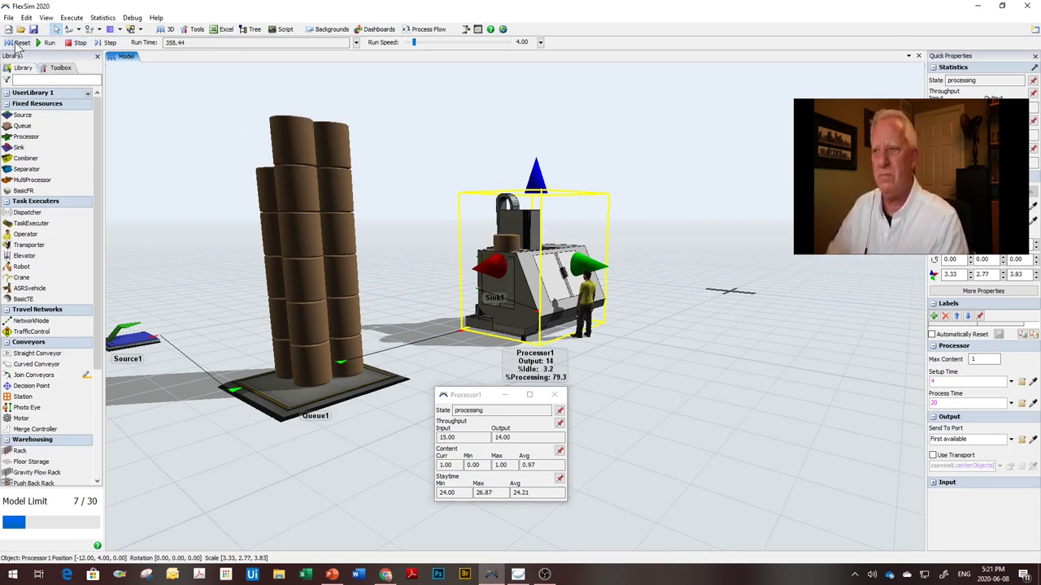
pyautogui.click(18, 42)
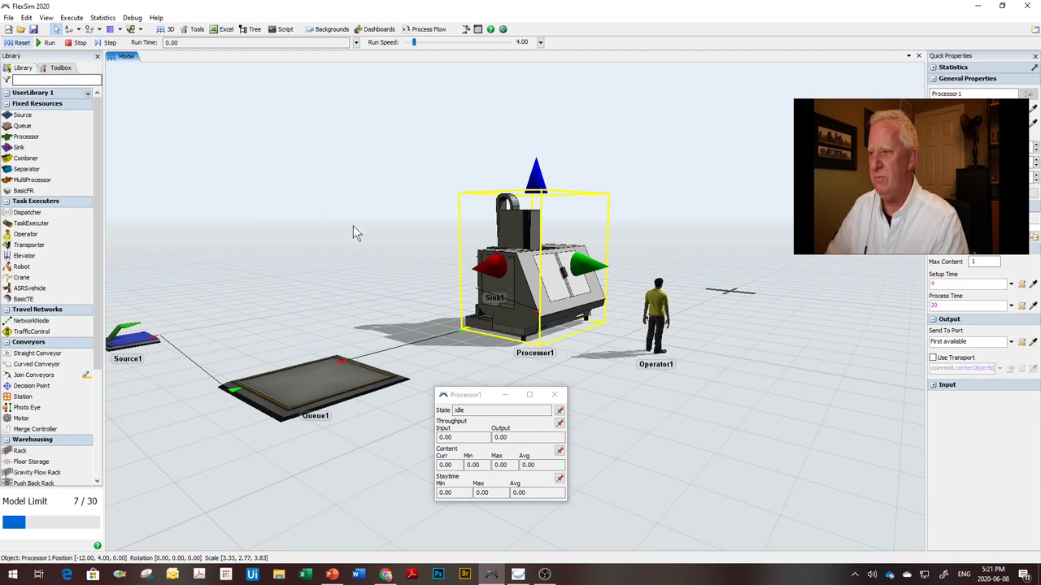
# Copy Processor1 and paste it as Processor9, moving Processor1's statistics aside
pyautogui.rightClick(518, 282)
pyautogui.moveTo(561, 284)
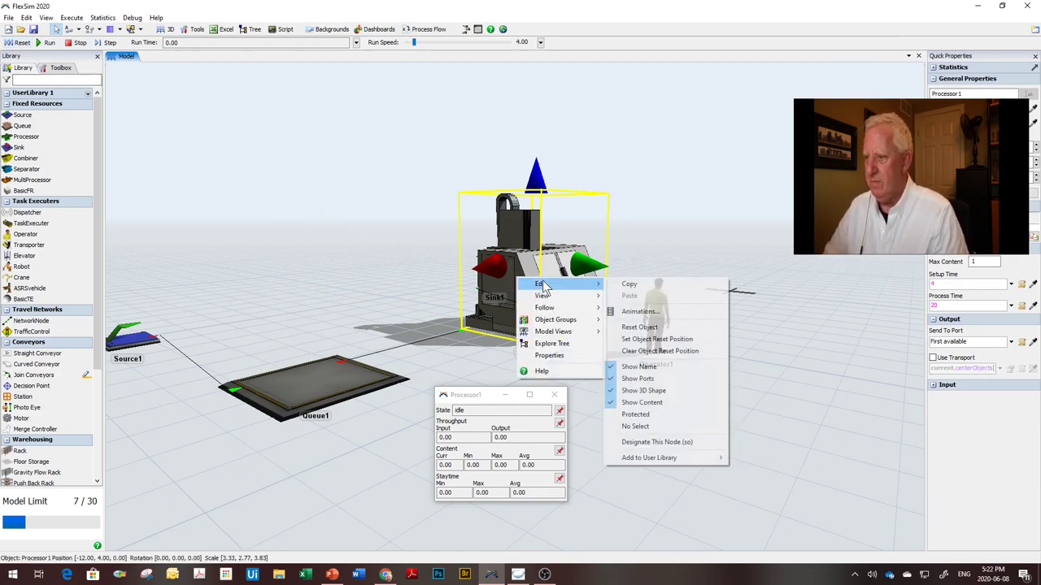
pyautogui.click(642, 286)
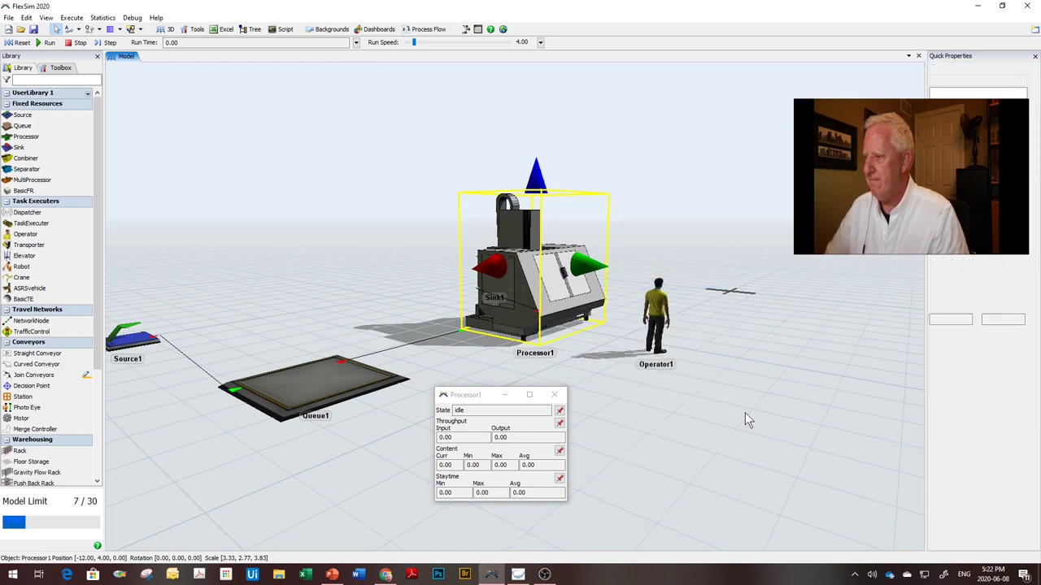
pyautogui.hotkey('ctrl', 'v')
pyautogui.scroll(2, 703, 390)
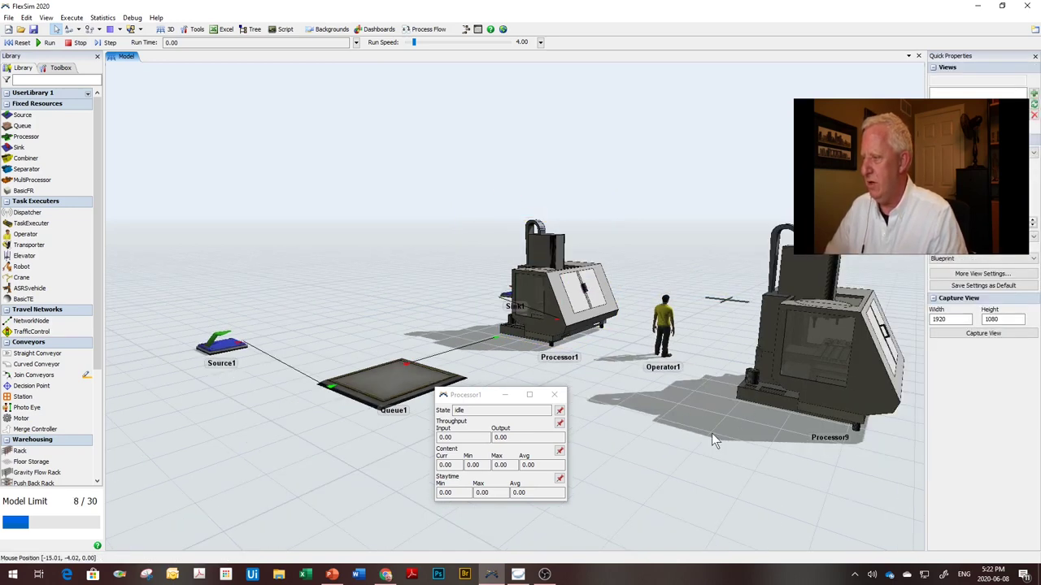
pyautogui.click(814, 341)
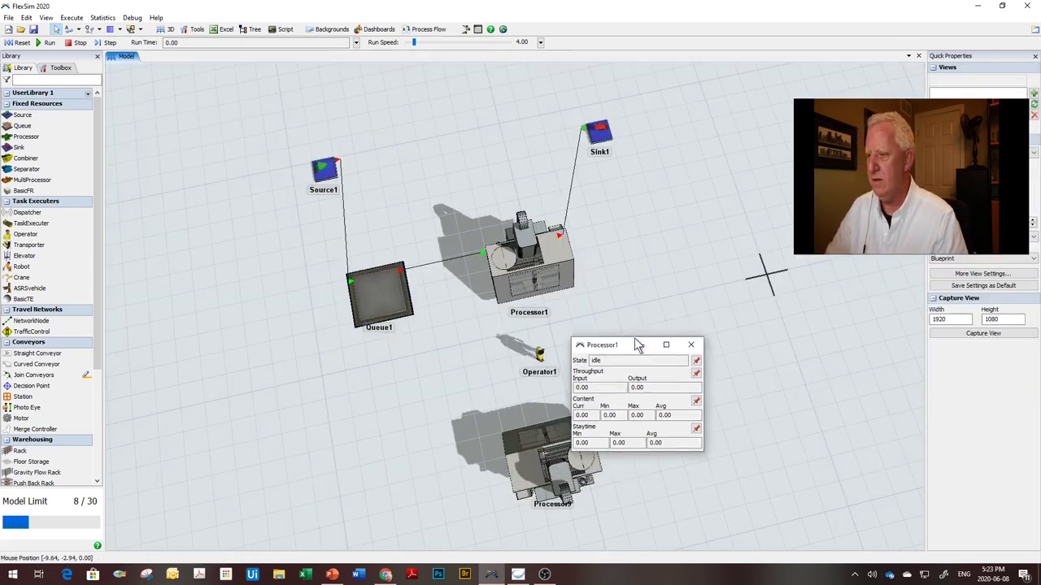
pyautogui.moveTo(639, 344); pyautogui.dragTo(776, 340)
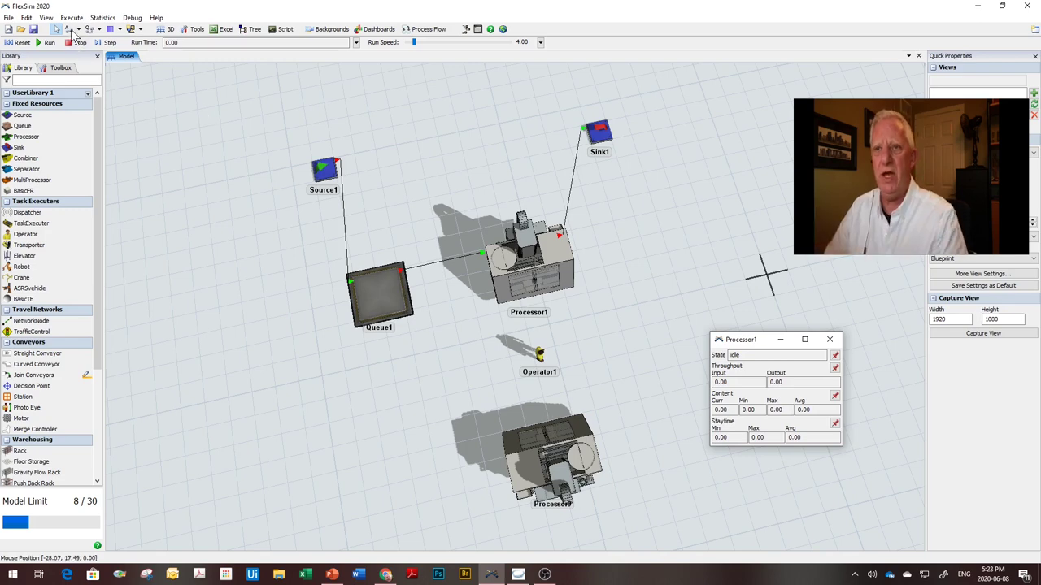
# Connect Queue1 to Processor9 and Processor9 to Sink1, then reset the model
pyautogui.click(69, 30)
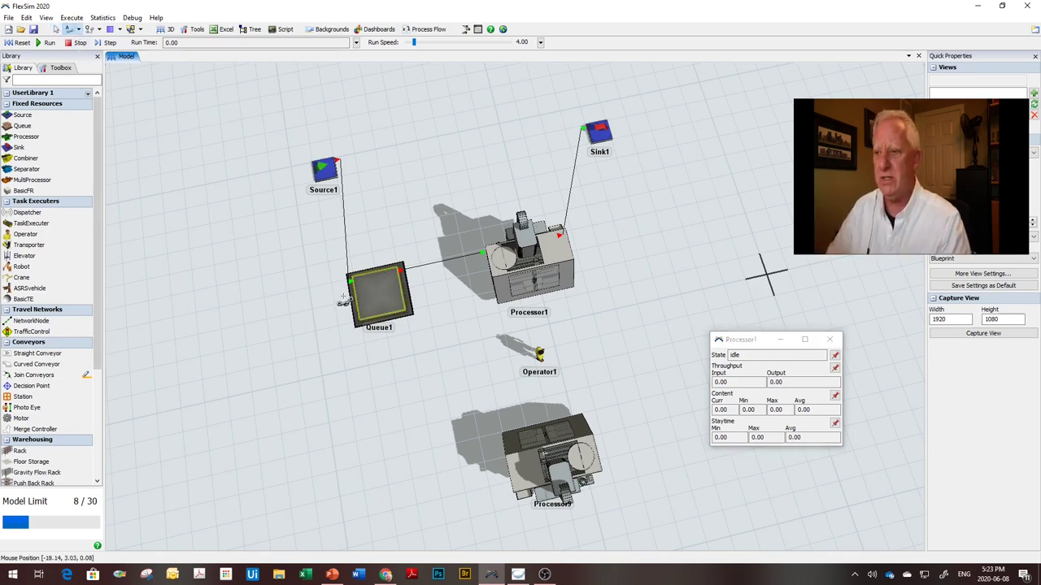
pyautogui.click(372, 299)
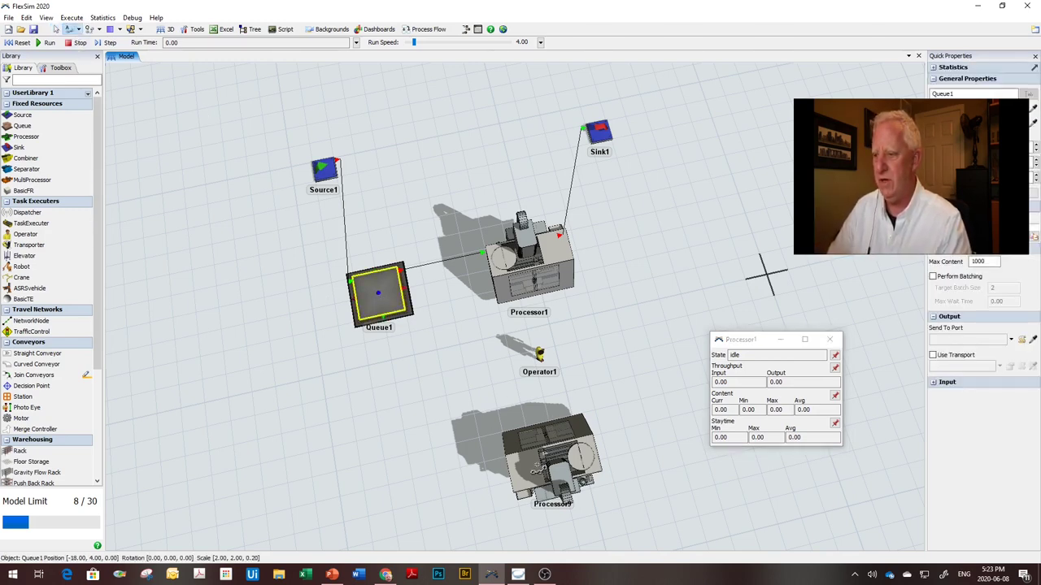
pyautogui.click(538, 468)
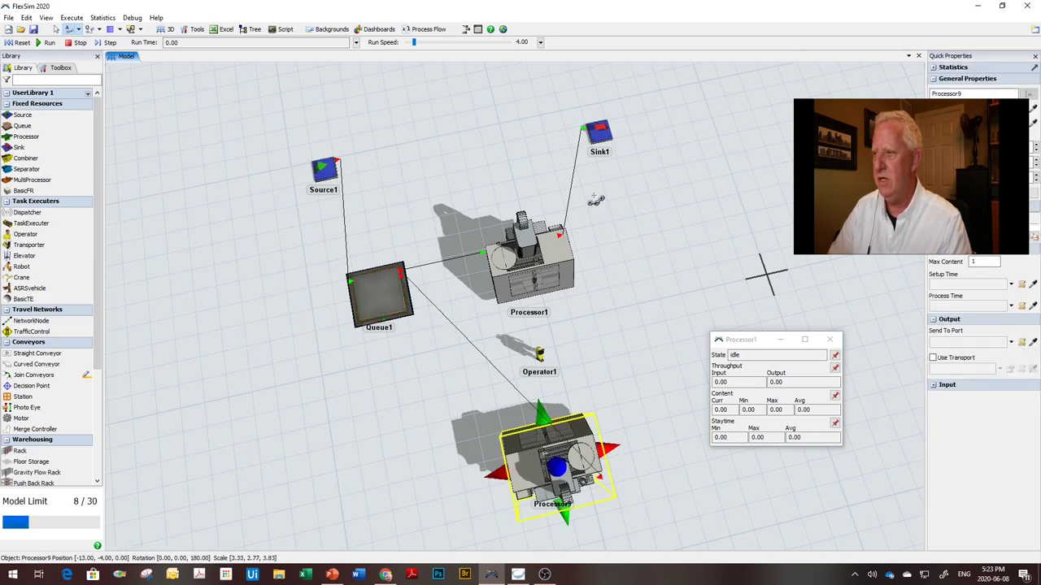
pyautogui.click(600, 133)
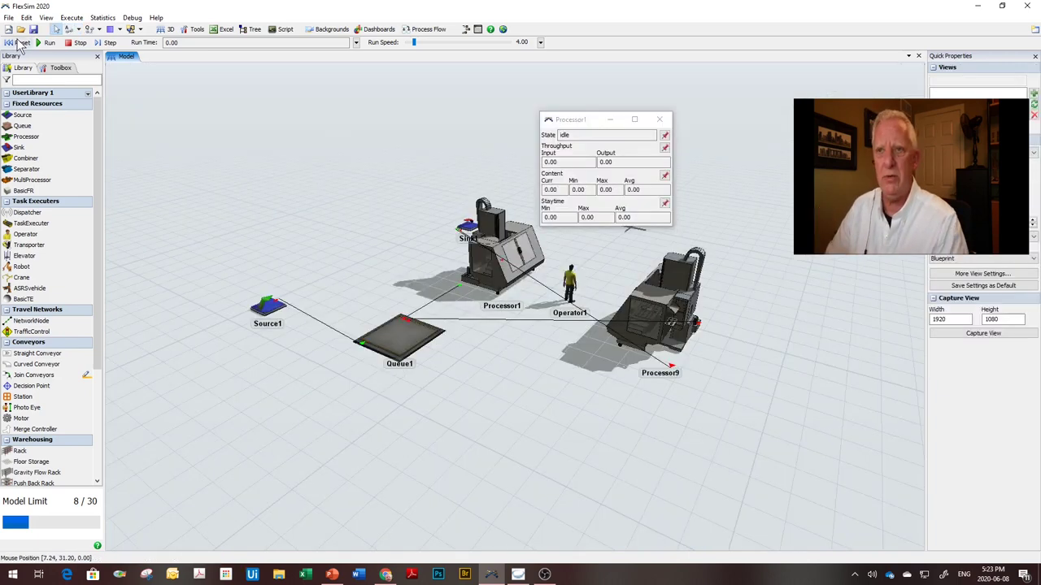
pyautogui.click(19, 43)
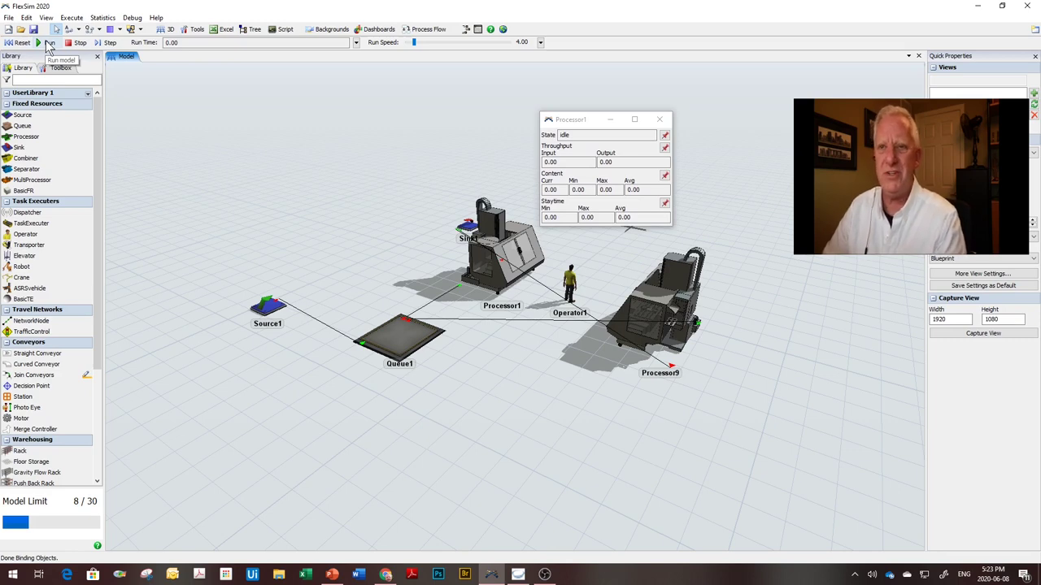
# Run the two-processor simulation, then rewind the FlexSim Healthcare video to 0:00
pyautogui.click(46, 44)
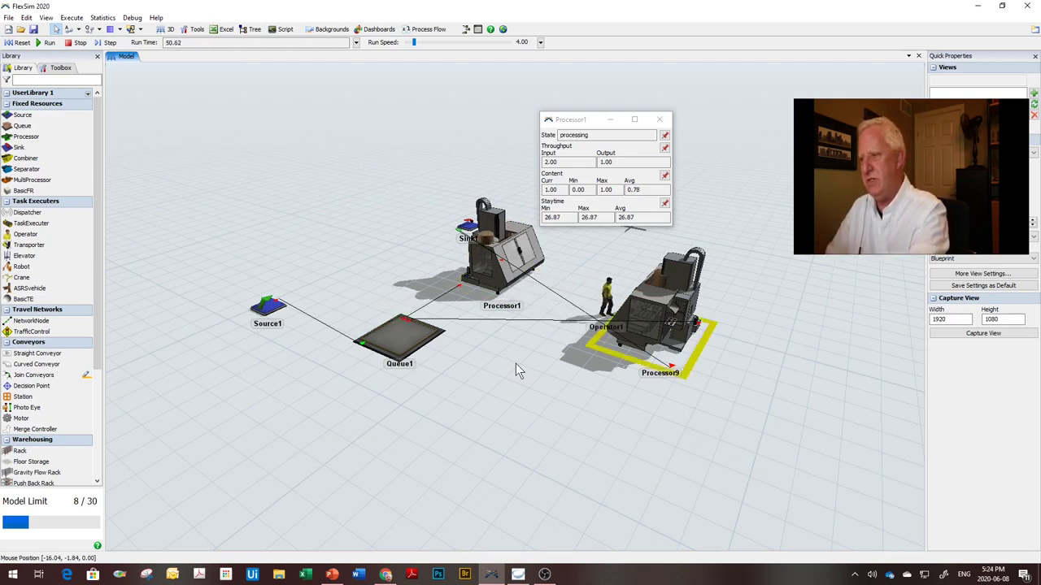
pyautogui.moveTo(586, 123)
pyautogui.mouseDown()
pyautogui.moveTo(557, 111)
pyautogui.moveTo(630, 65)
pyautogui.moveTo(575, 118)
pyautogui.mouseUp()
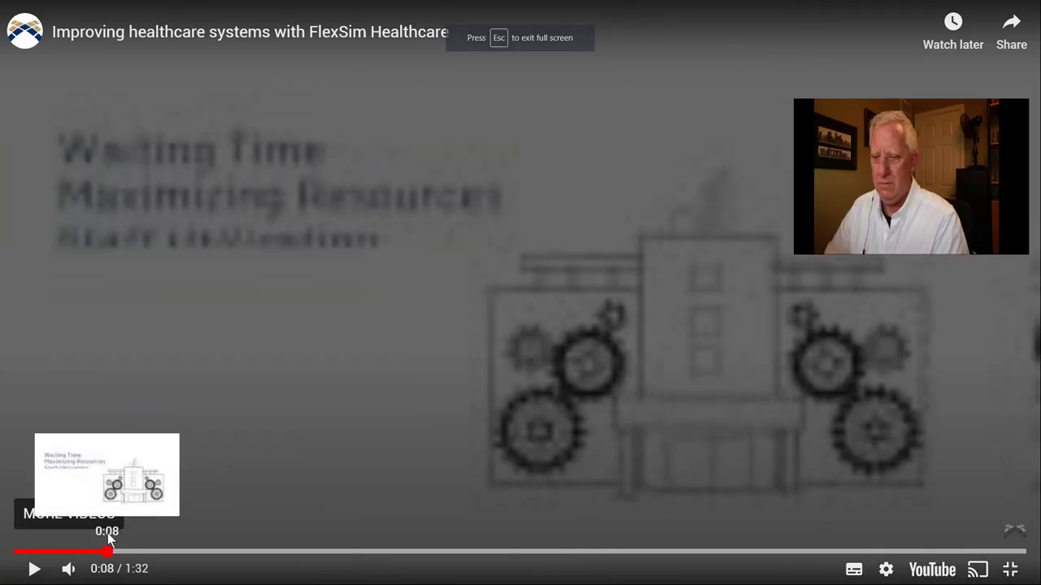
pyautogui.moveTo(108, 537); pyautogui.dragTo(16, 538)
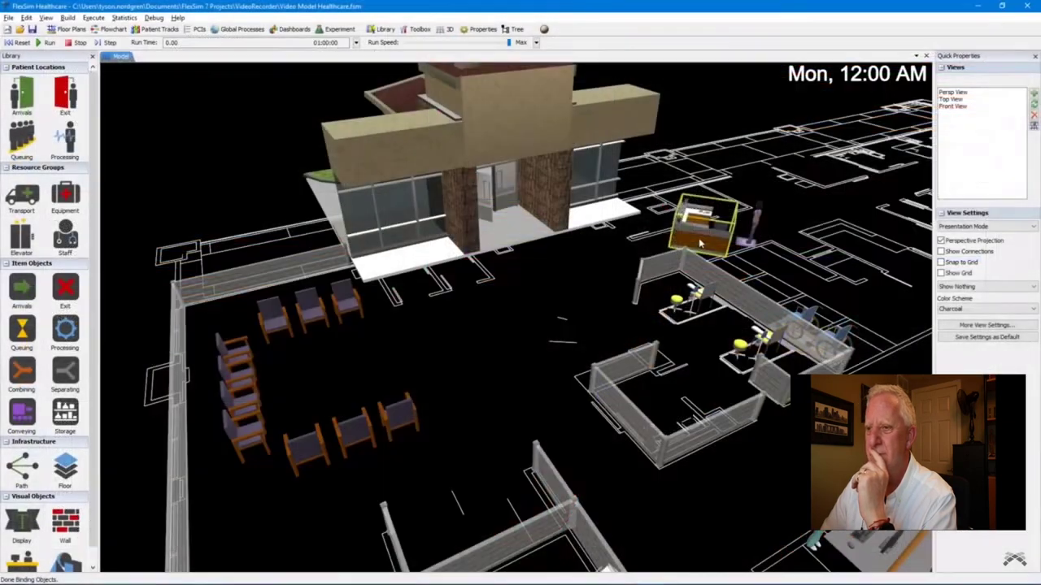
# Inspect the Registration area, Receptionists group and Techs staff in the emergency department model
pyautogui.click(577, 309)
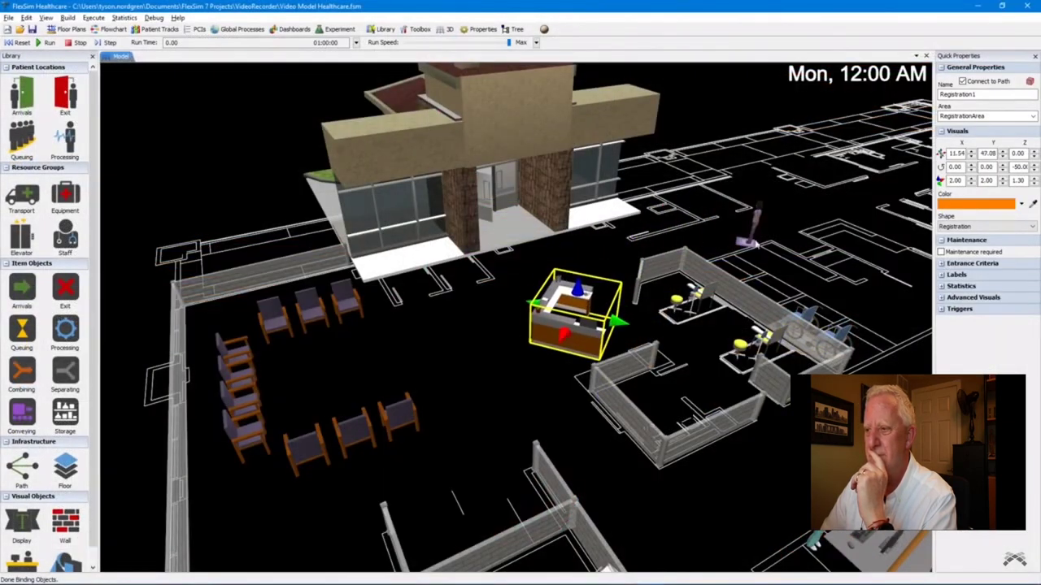
pyautogui.click(613, 339)
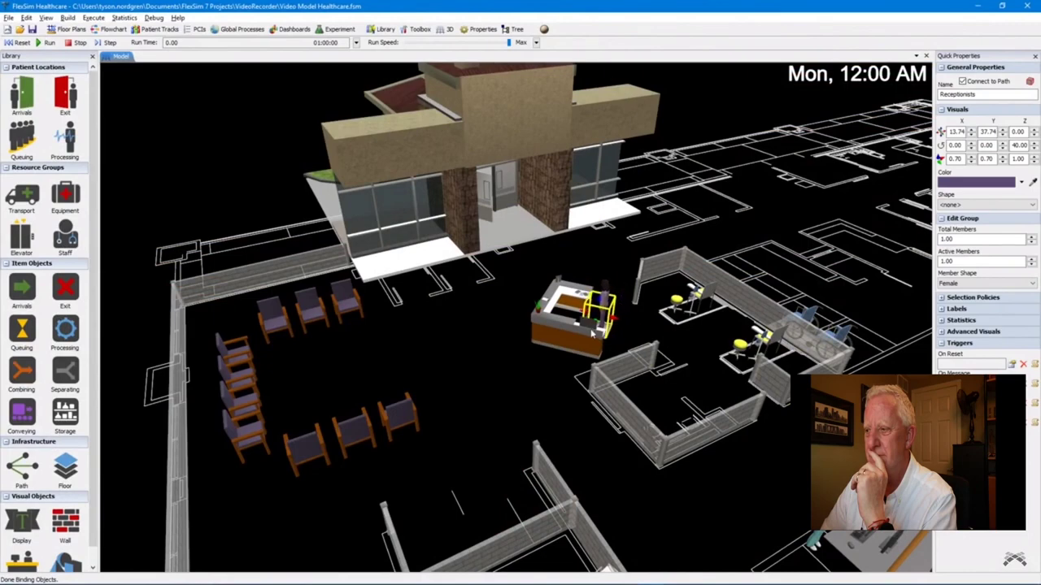
pyautogui.moveTo(689, 381); pyautogui.dragTo(543, 322)
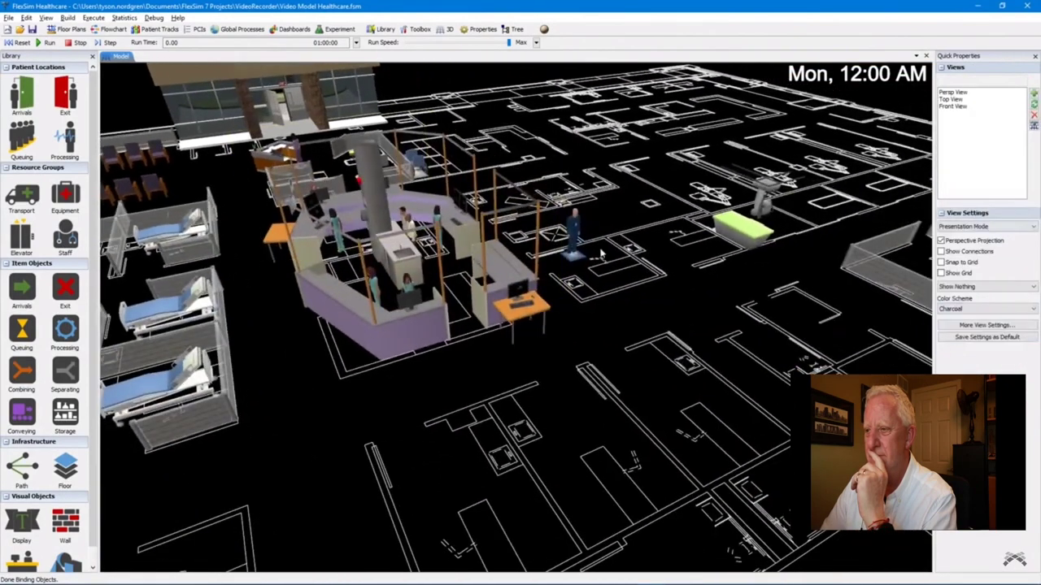
pyautogui.click(574, 248)
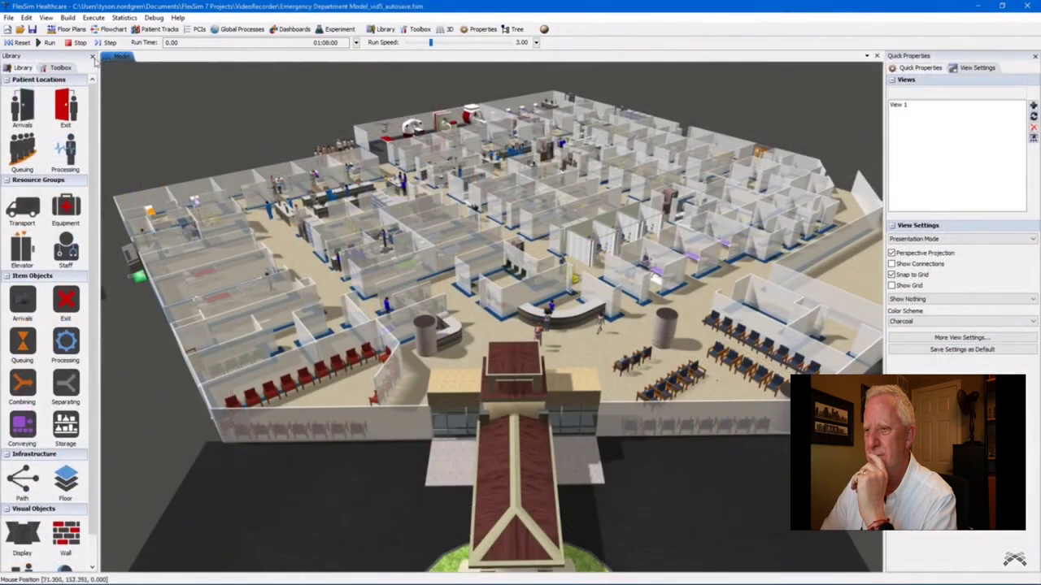
# Open the ED_1_Track patient track and inspect its 20_Walk to Greet activity
pyautogui.click(154, 29)
pyautogui.click(159, 38)
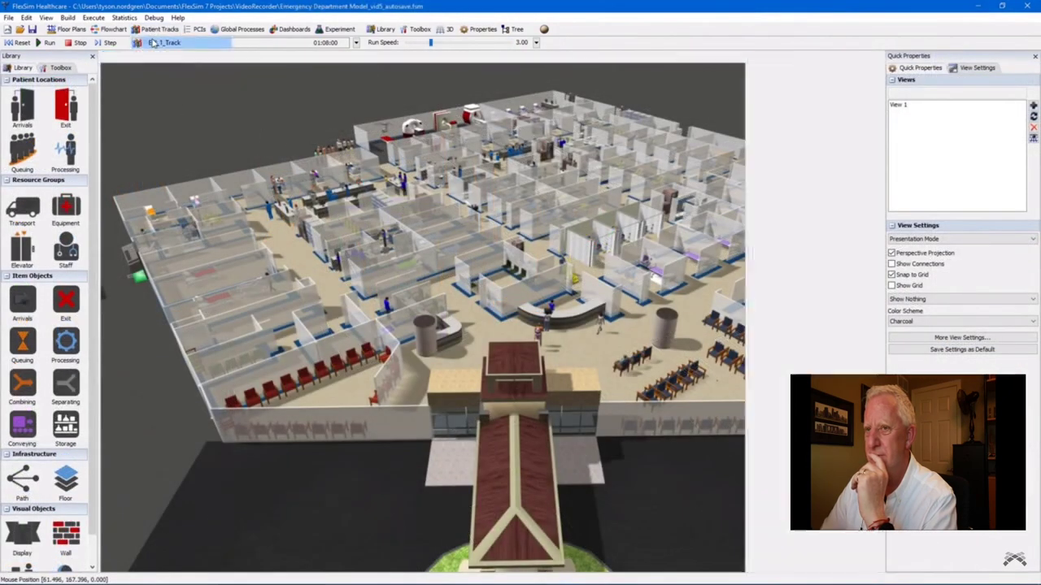
pyautogui.click(795, 91)
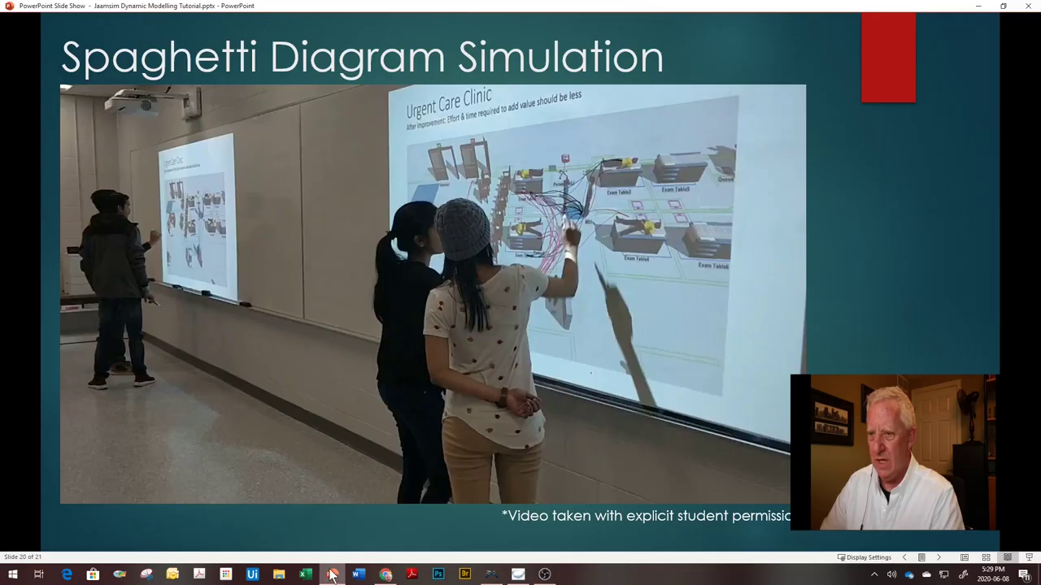
pyautogui.moveTo(291, 431)
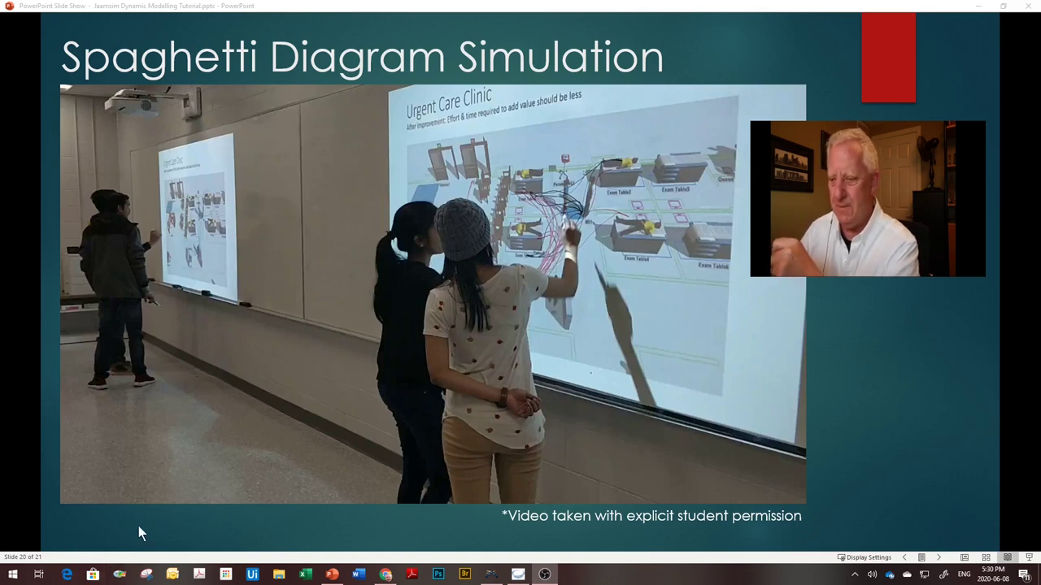
# Play the classroom spaghetti diagram video embedded on slide 20
pyautogui.moveTo(151, 485)
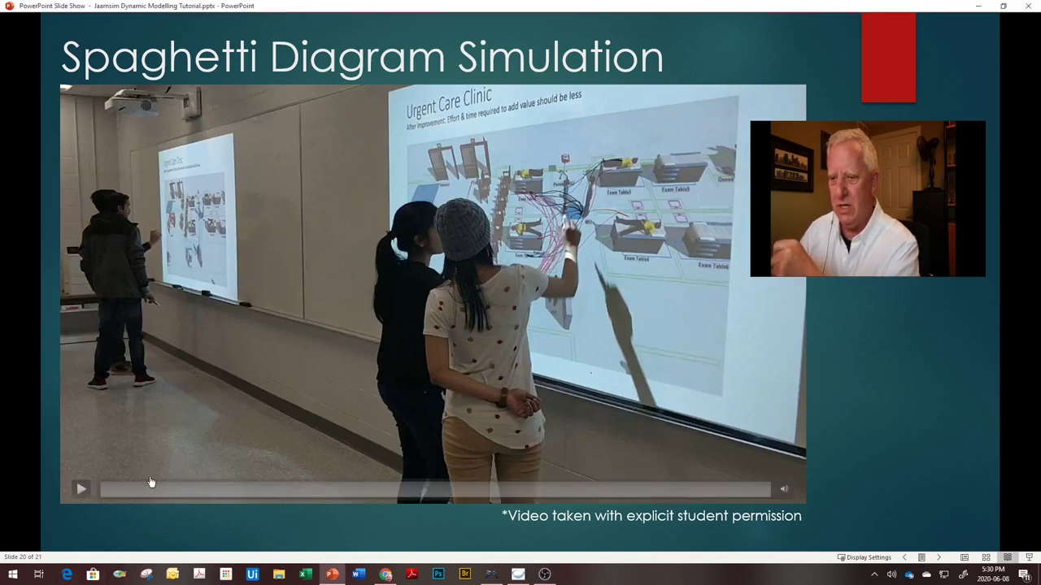
pyautogui.click(81, 489)
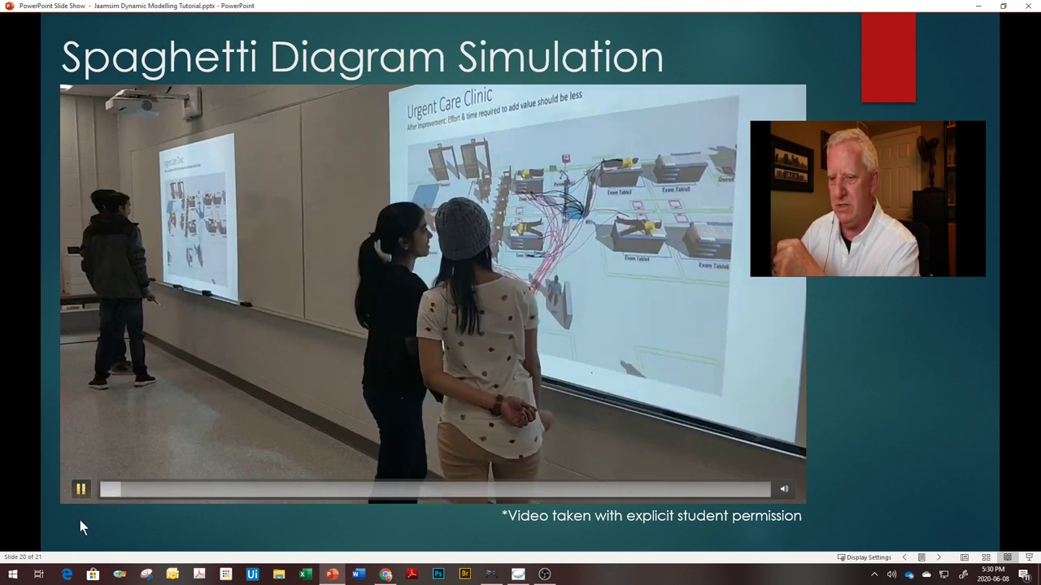